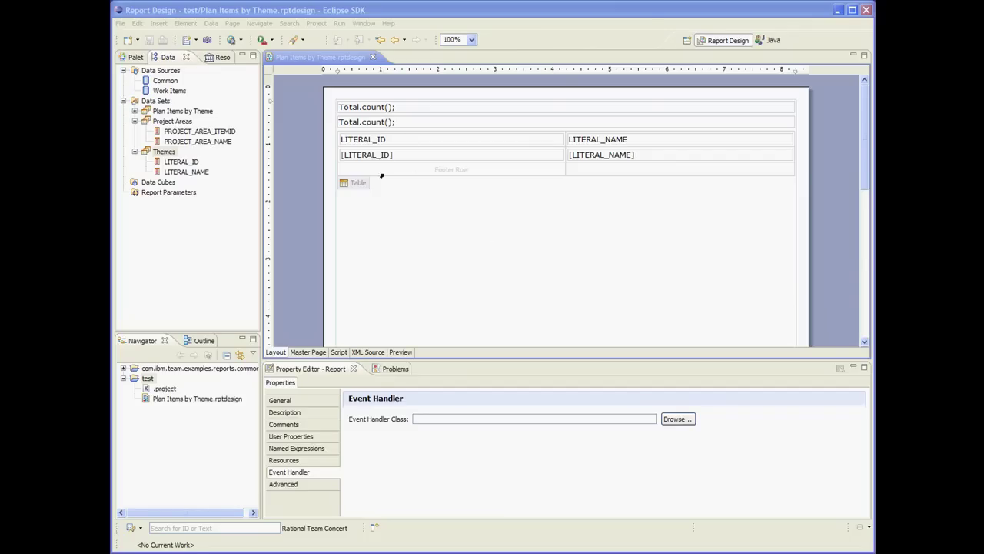
# Delete the Themes table from the layout, then review the Themes data set without changing it.
pyautogui.rightClick(358, 185)
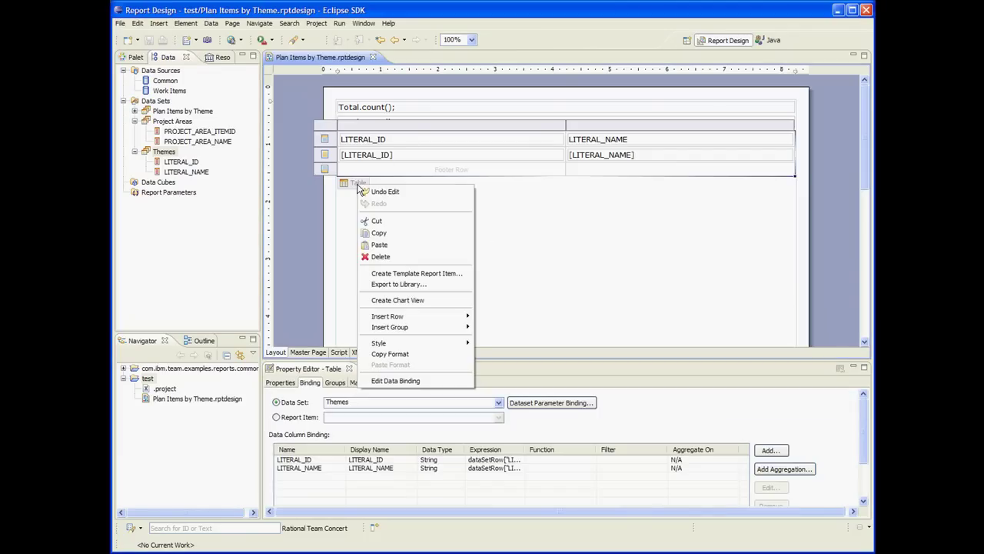
pyautogui.click(380, 256)
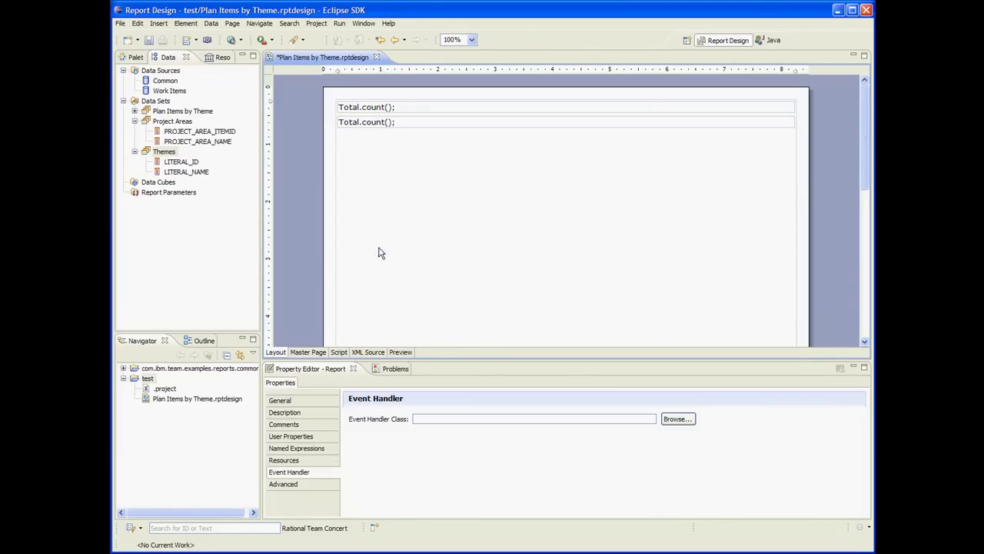
pyautogui.doubleClick(173, 156)
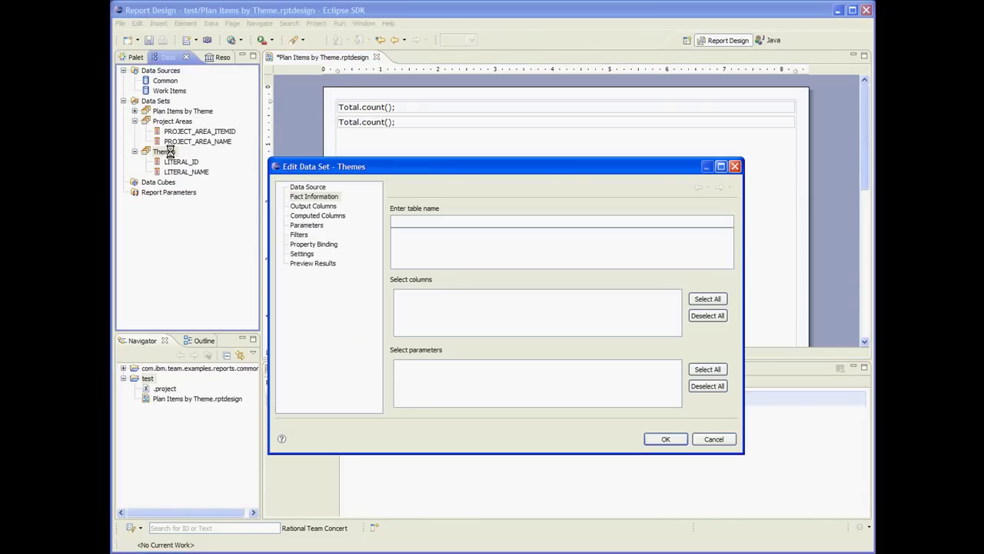
pyautogui.click(712, 438)
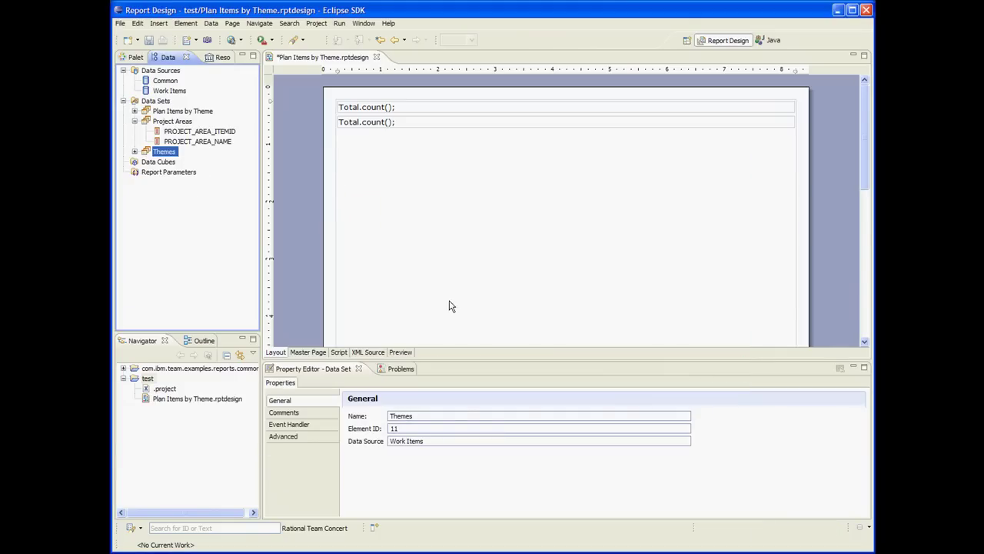
# Enter themes = new Object(); as the Themes data set's beforeOpen script.
pyautogui.click(339, 351)
pyautogui.click(303, 110)
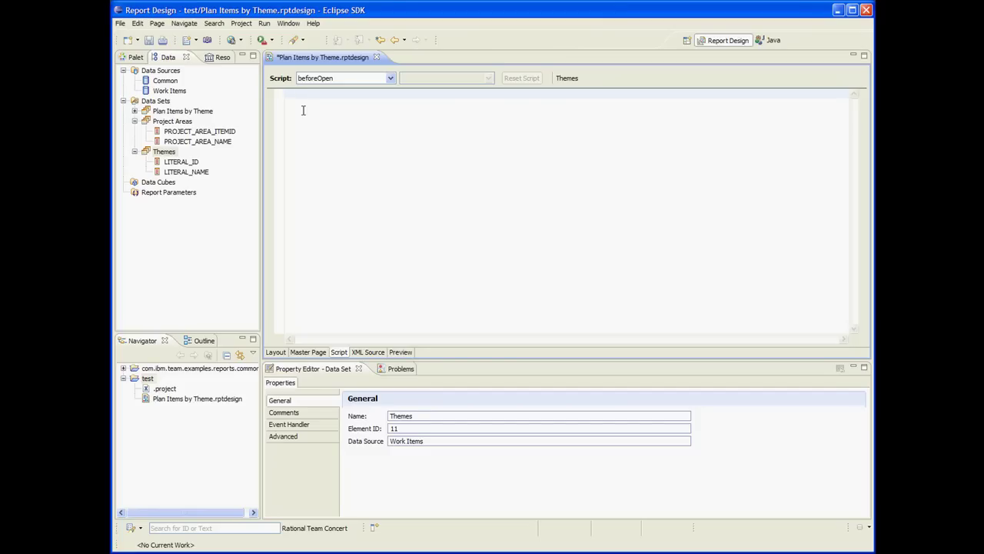
pyautogui.write('THEMES')
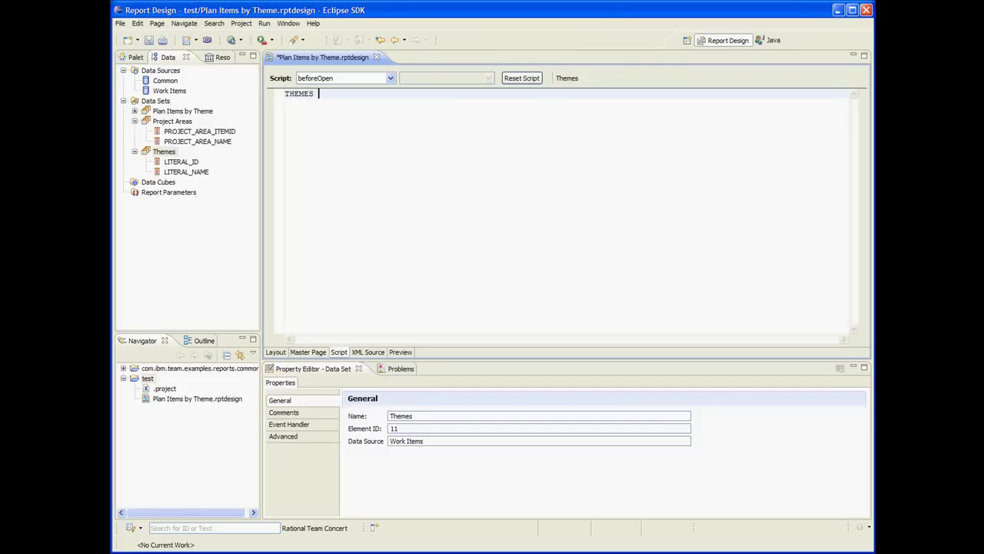
pyautogui.press('BackSpace')
pyautogui.press('BackSpace')
pyautogui.press('BackSpace')
pyautogui.press('BackSpace')
pyautogui.press('Tab')
pyautogui.press('BackSpace')
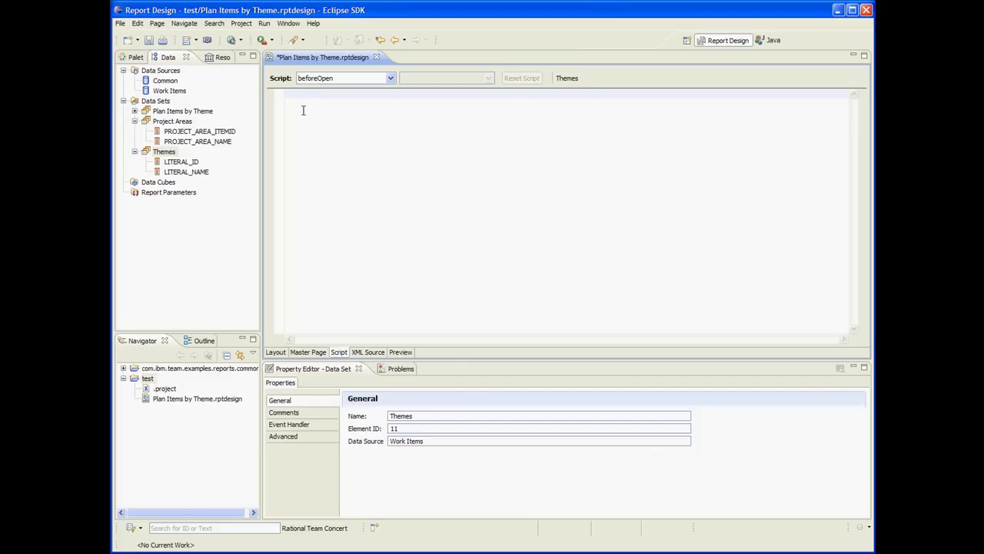
pyautogui.write('themes = new Object();')
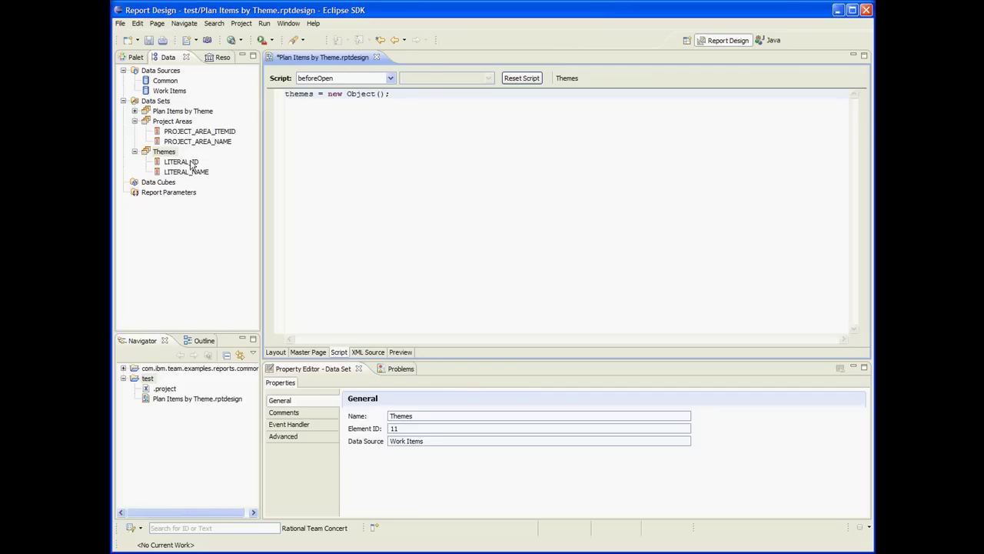
pyautogui.click(391, 79)
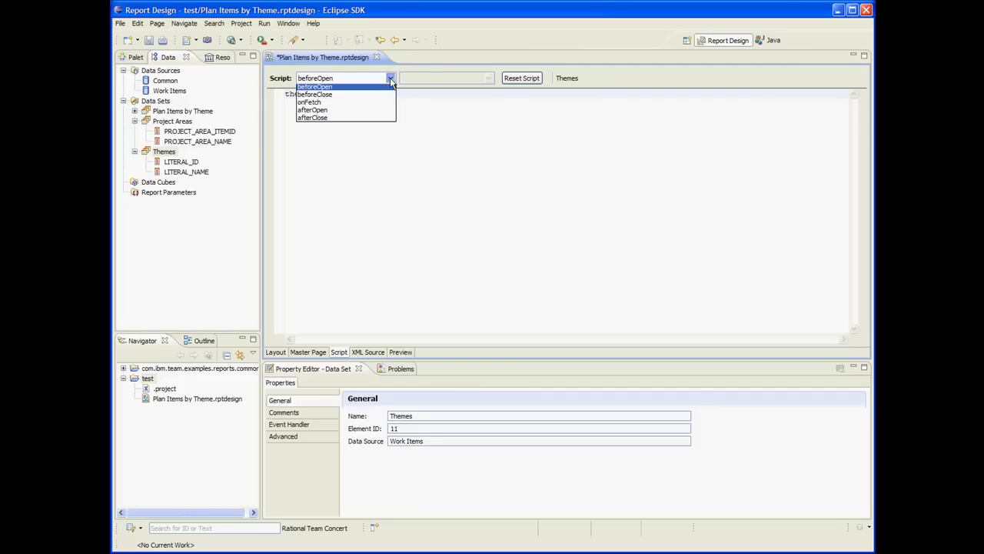
# Write themes[row["LITERAL_ID"]] = row["LITERAL_NAME"]; in the onFetch script and save the design.
pyautogui.click(323, 102)
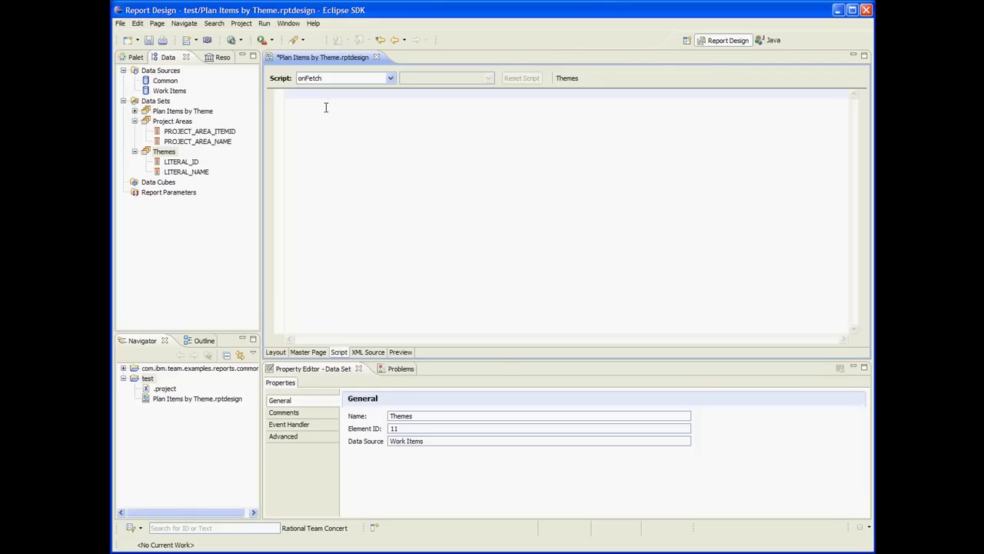
pyautogui.write('themes[row["LITERAL_ID"]] = row["LITERA')
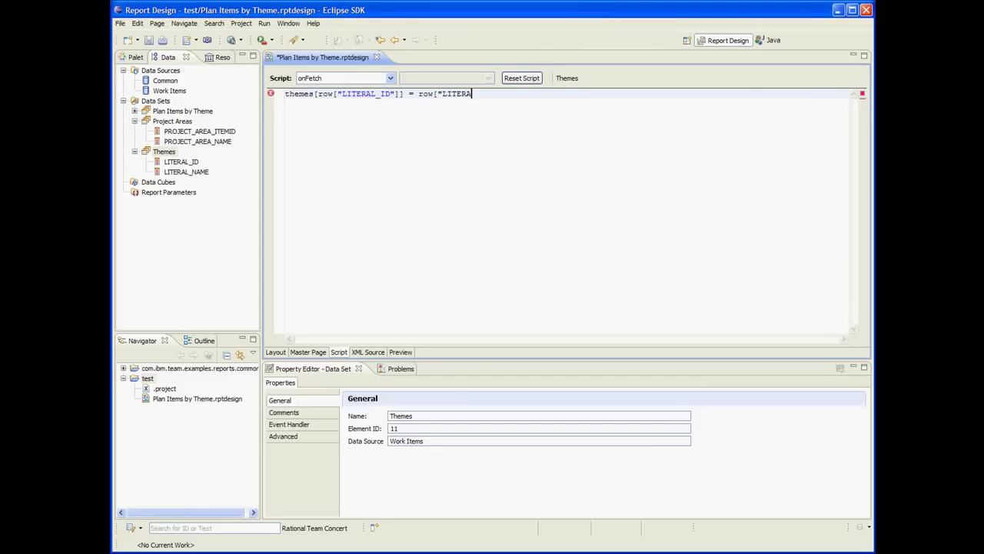
pyautogui.write('NAM')
pyautogui.click(149, 42)
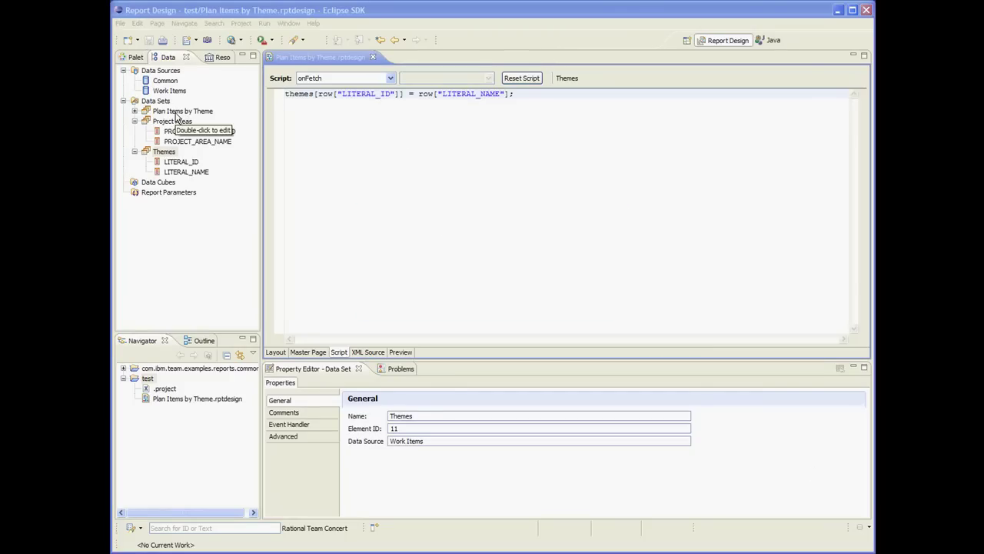
pyautogui.click(177, 112)
# Add a new String computed column named THEME to Plan Items by Theme.
pyautogui.click(275, 353)
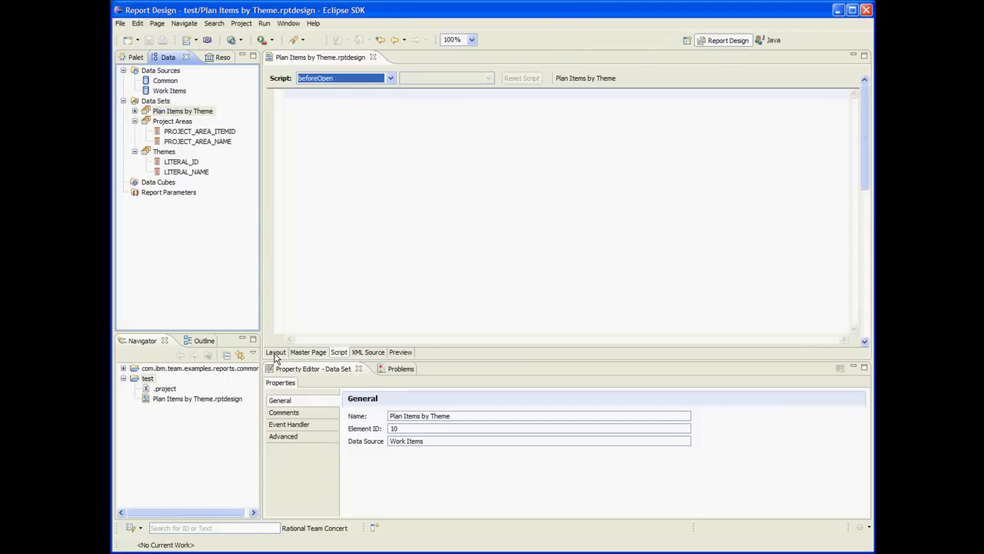
pyautogui.doubleClick(181, 112)
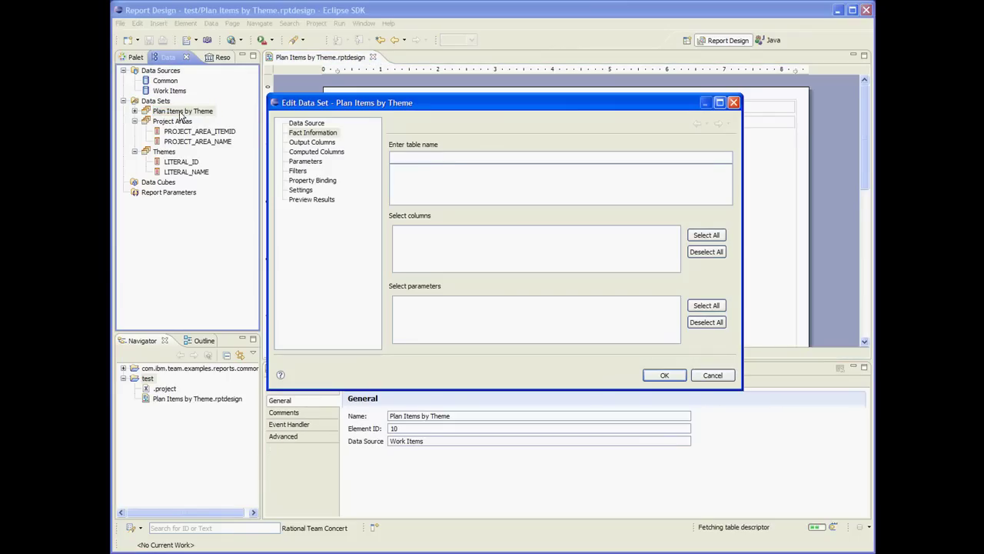
pyautogui.click(323, 155)
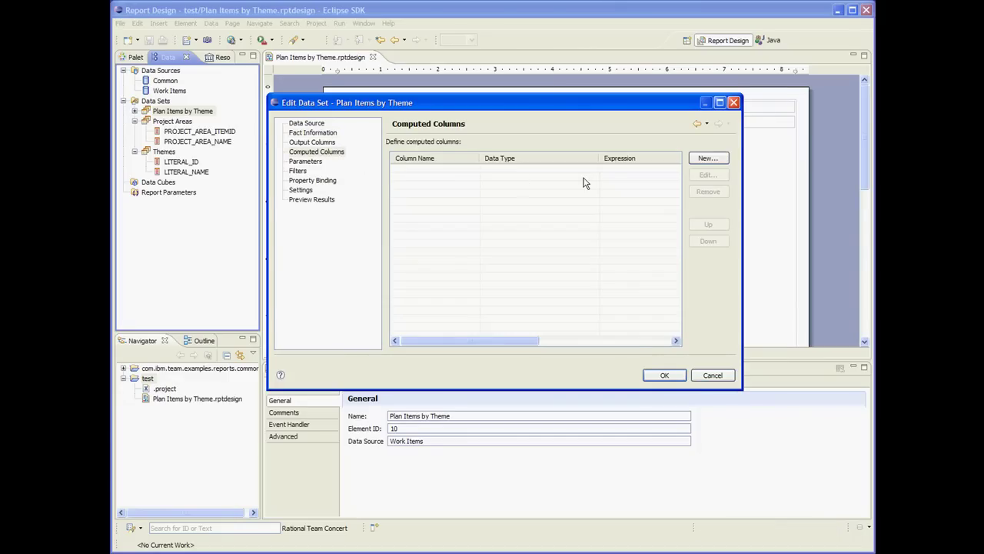
pyautogui.click(706, 159)
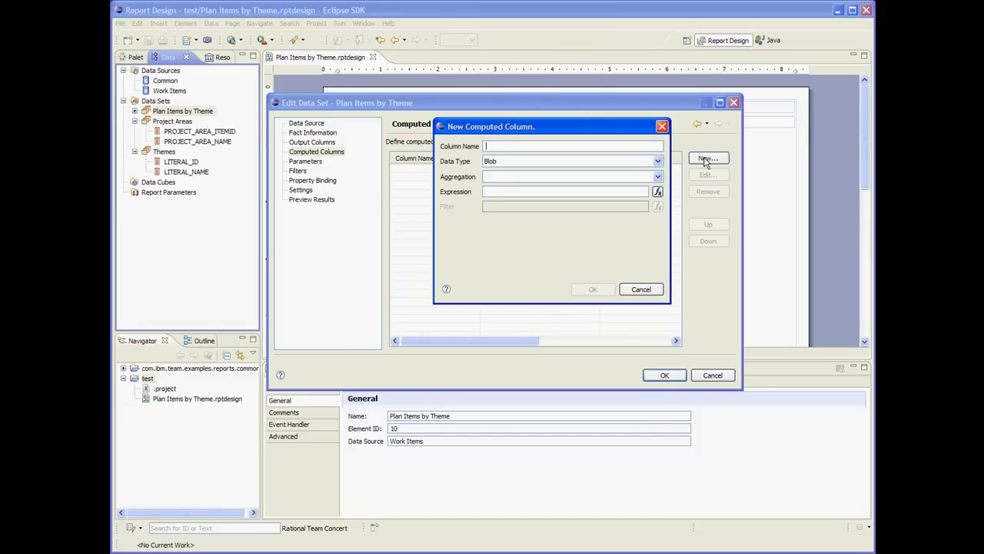
pyautogui.write('THEME')
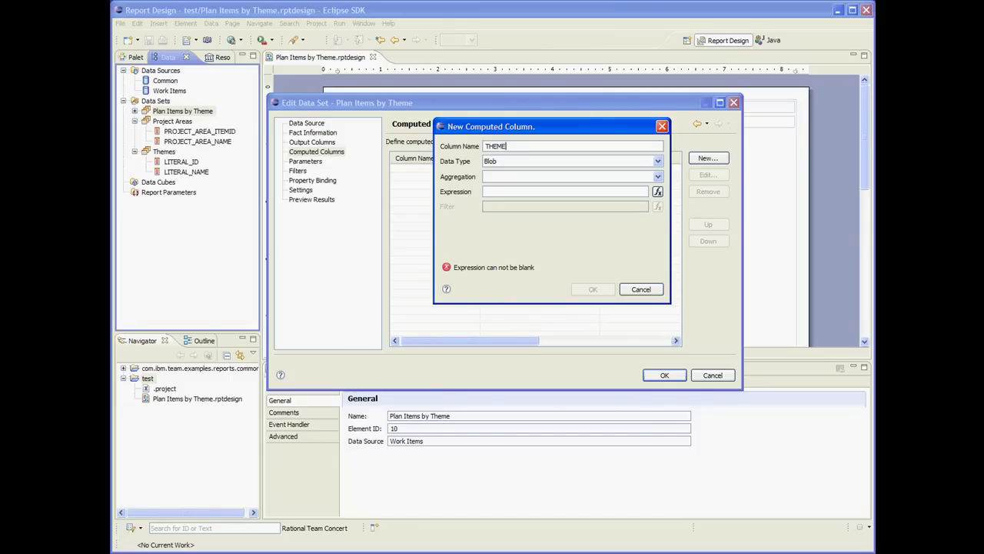
pyautogui.click(658, 162)
pyautogui.scroll(-1, 515, 196)
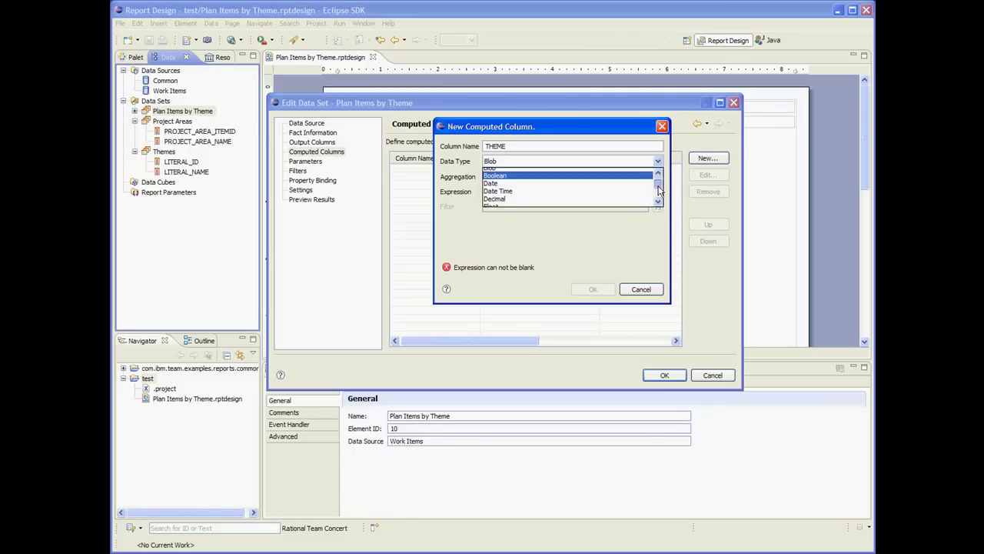
pyautogui.click(512, 204)
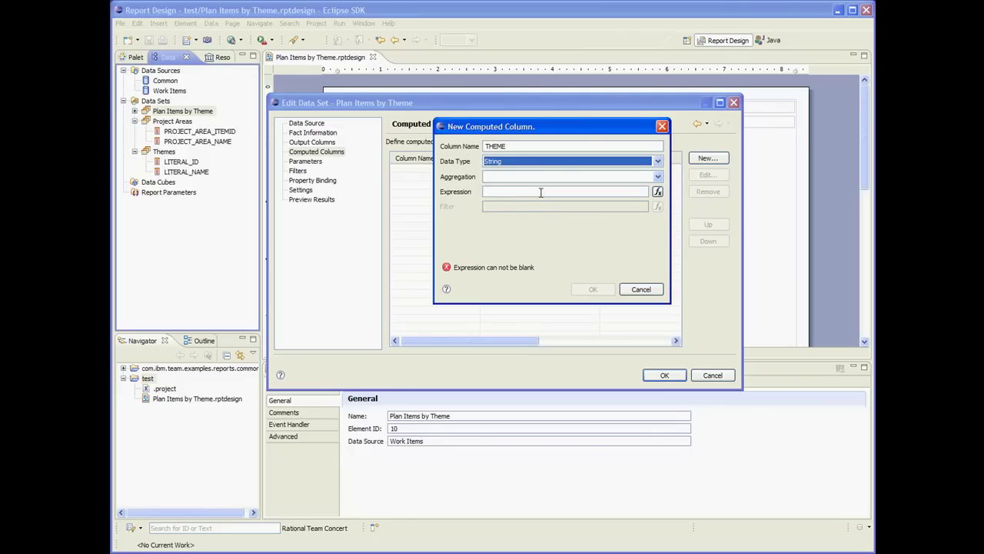
# Set THEME's expression to themes[row["STRING_VAL"]] and apply the data set changes.
pyautogui.click(657, 193)
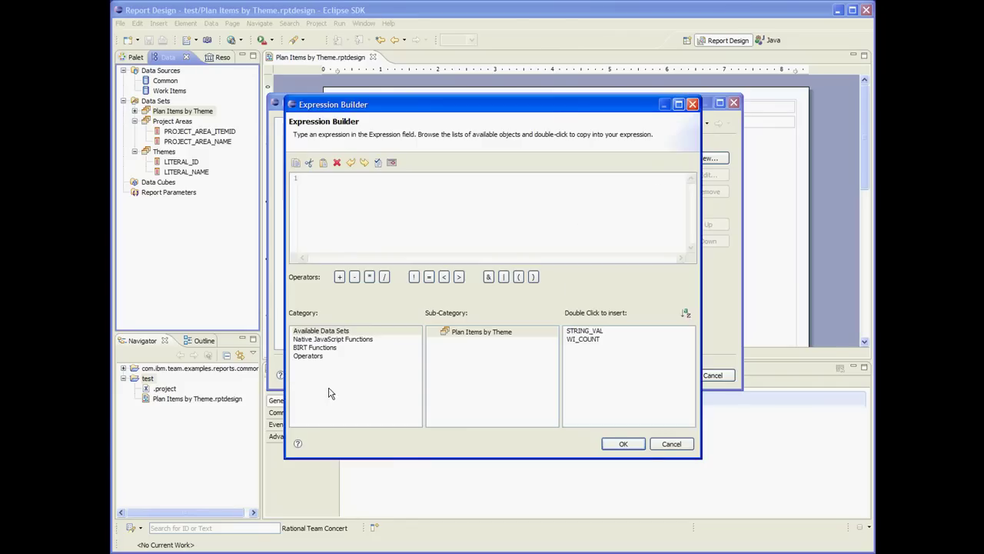
pyautogui.click(466, 336)
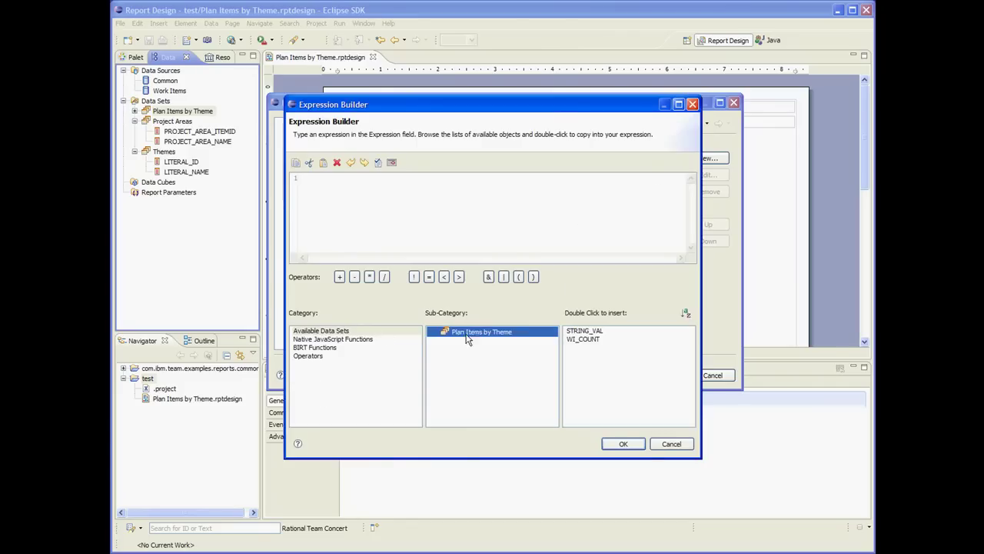
pyautogui.doubleClick(578, 332)
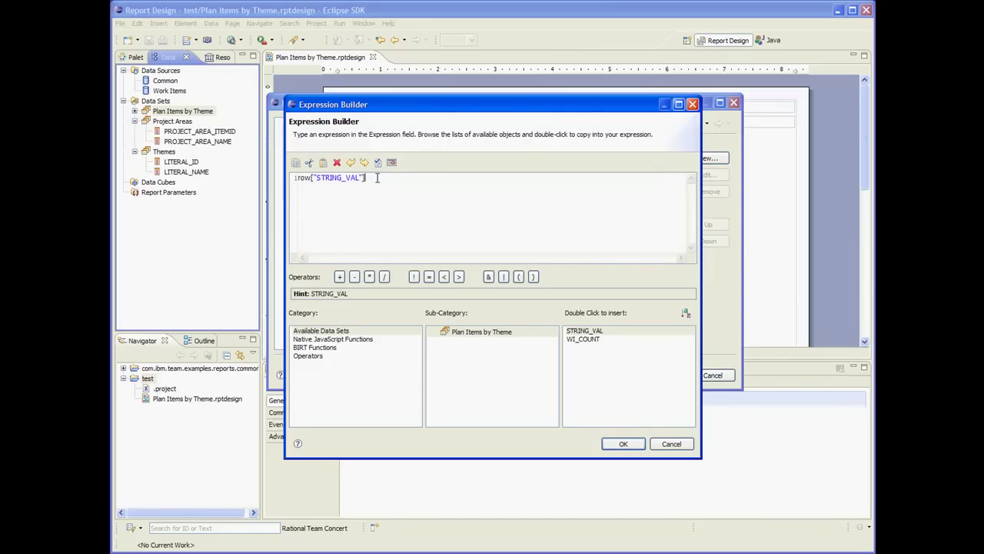
pyautogui.click(297, 178)
pyautogui.write('themes[')
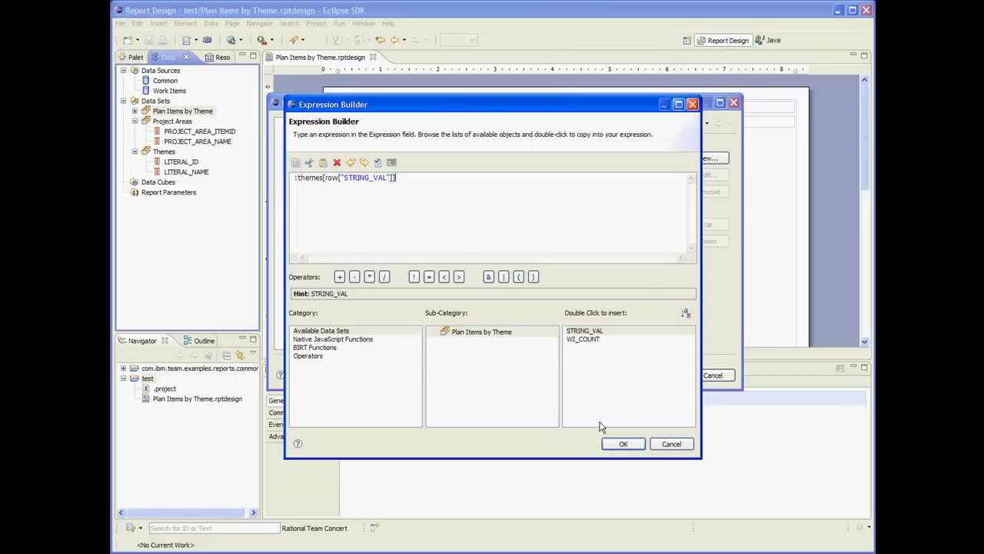
pyautogui.click(624, 443)
pyautogui.click(593, 289)
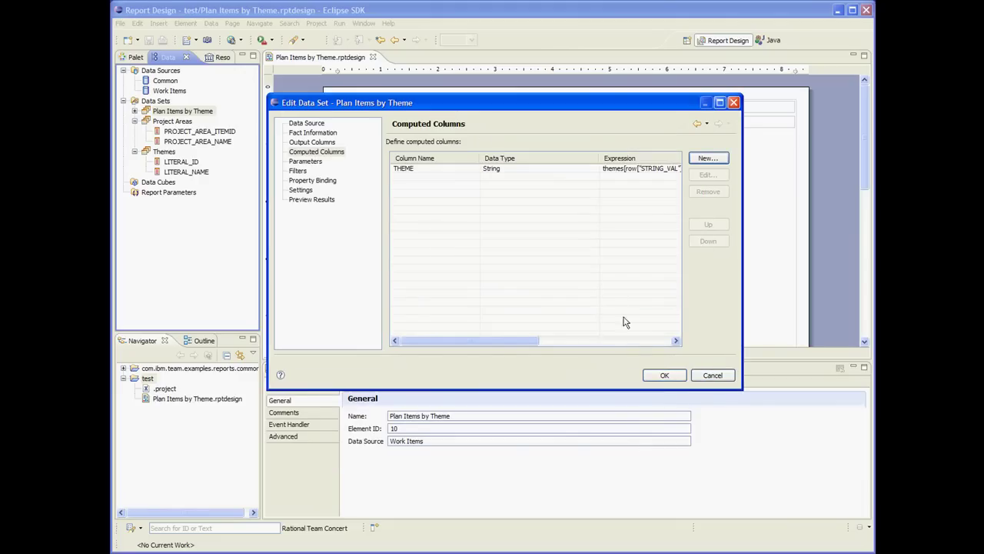
pyautogui.click(659, 374)
pyautogui.click(562, 257)
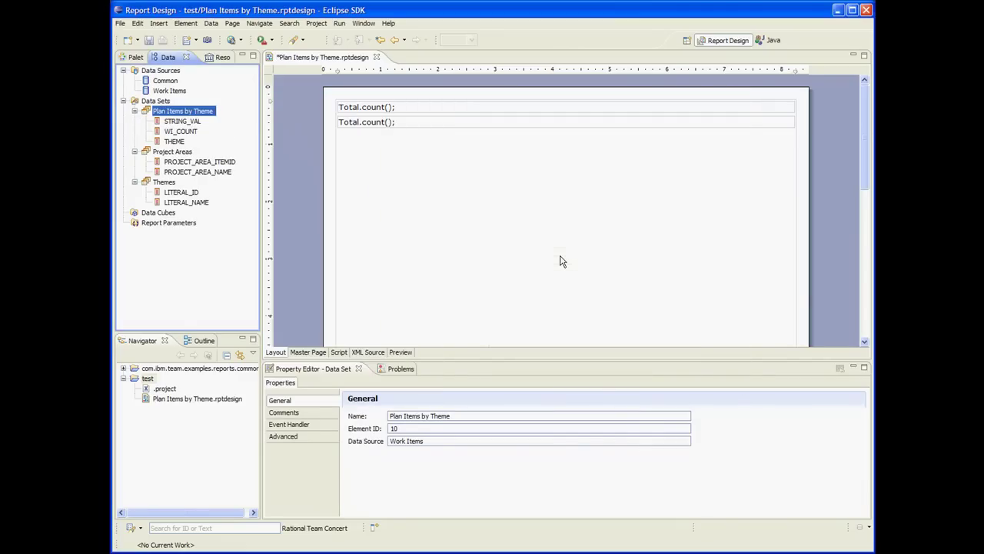
# Save, drop a Plan Items by Theme table onto the layout, and preview it.
pyautogui.click(150, 40)
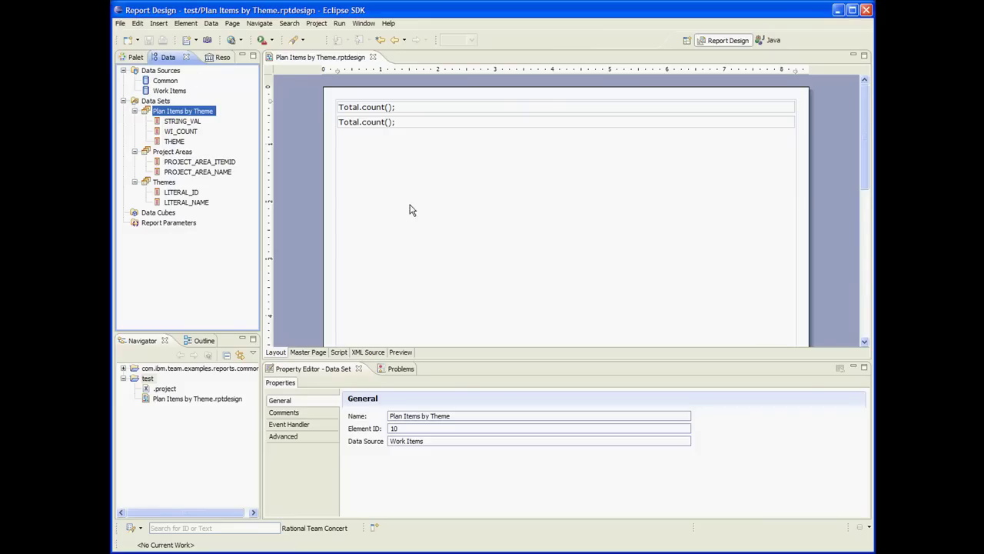
pyautogui.moveTo(176, 116); pyautogui.dragTo(381, 175)
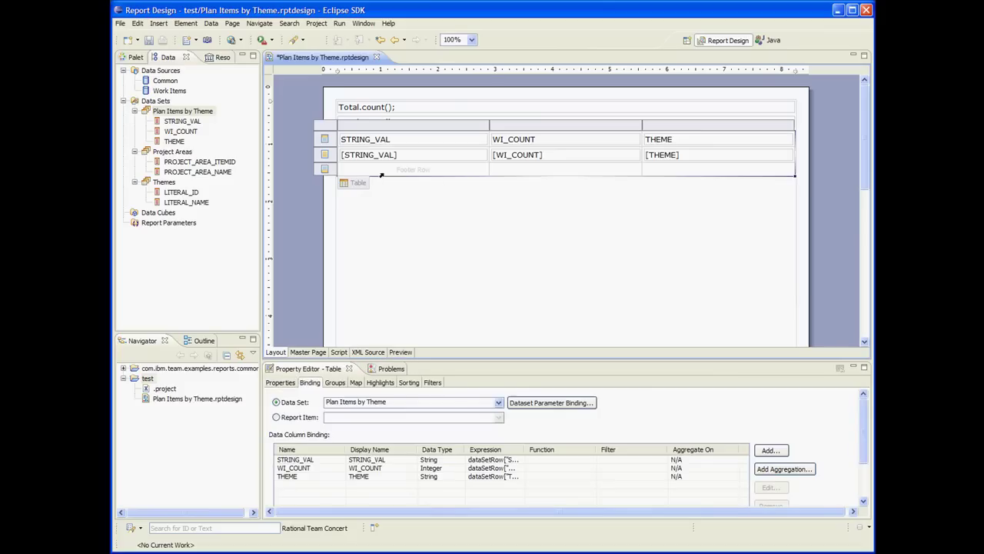
pyautogui.click(399, 353)
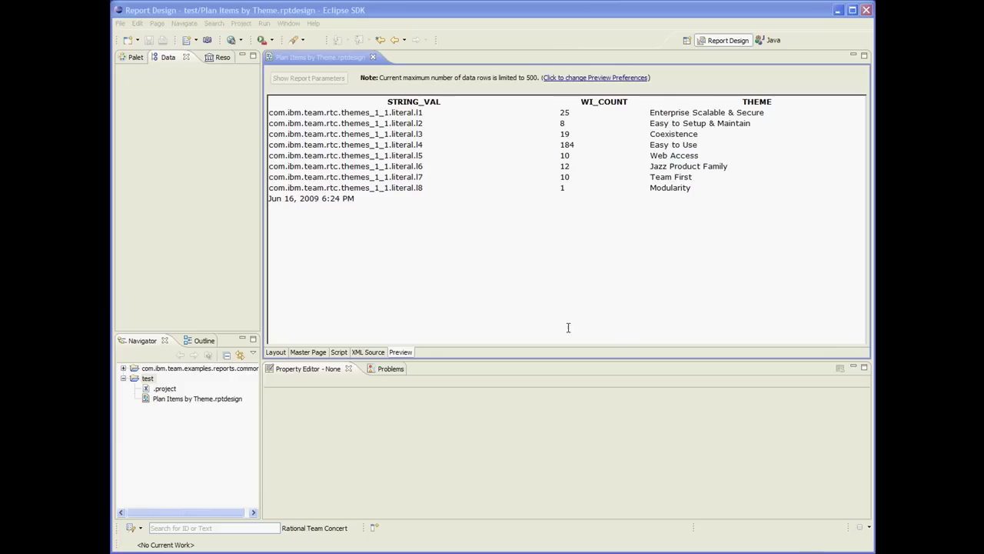
# Delete the data table and insert a side-by-side bar chart in its place.
pyautogui.click(276, 352)
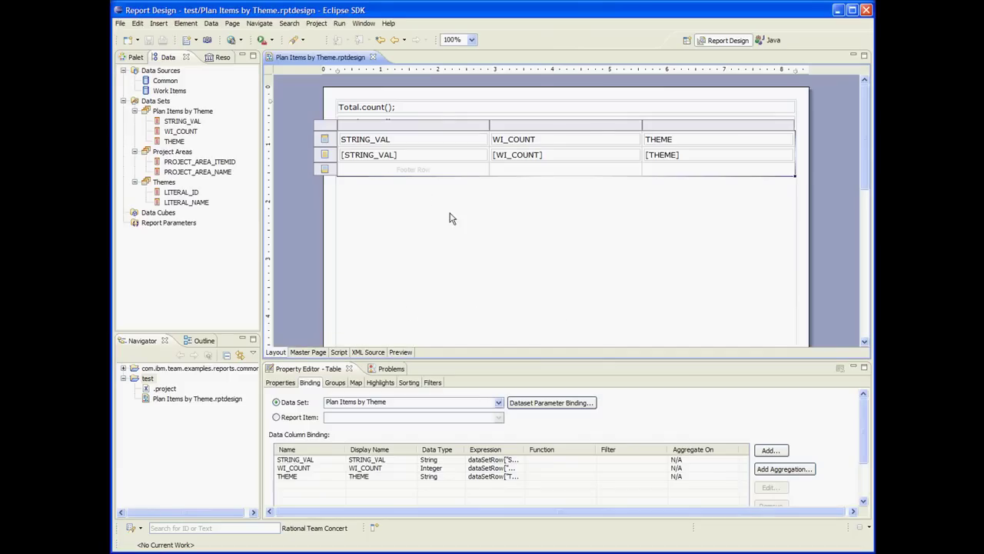
pyautogui.rightClick(346, 183)
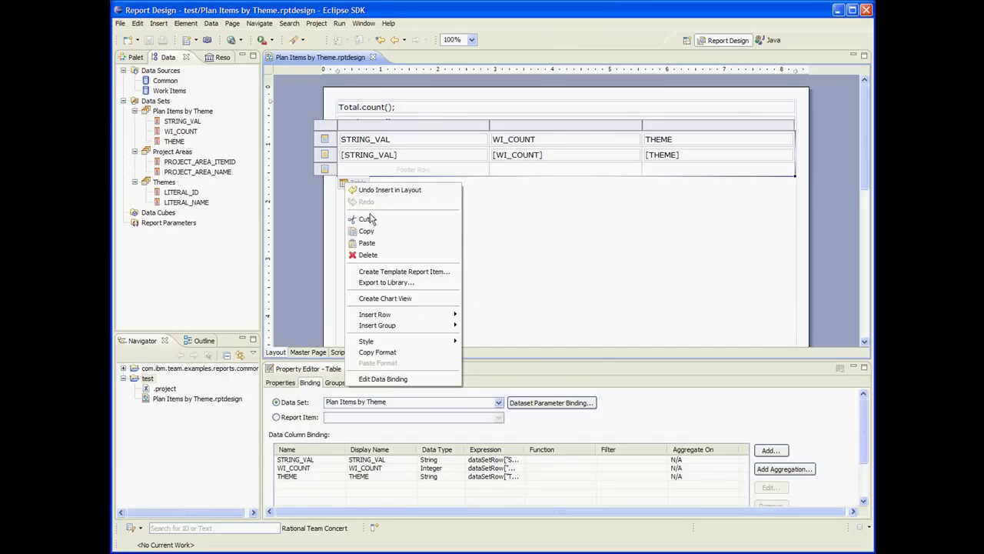
pyautogui.click(373, 255)
pyautogui.rightClick(387, 175)
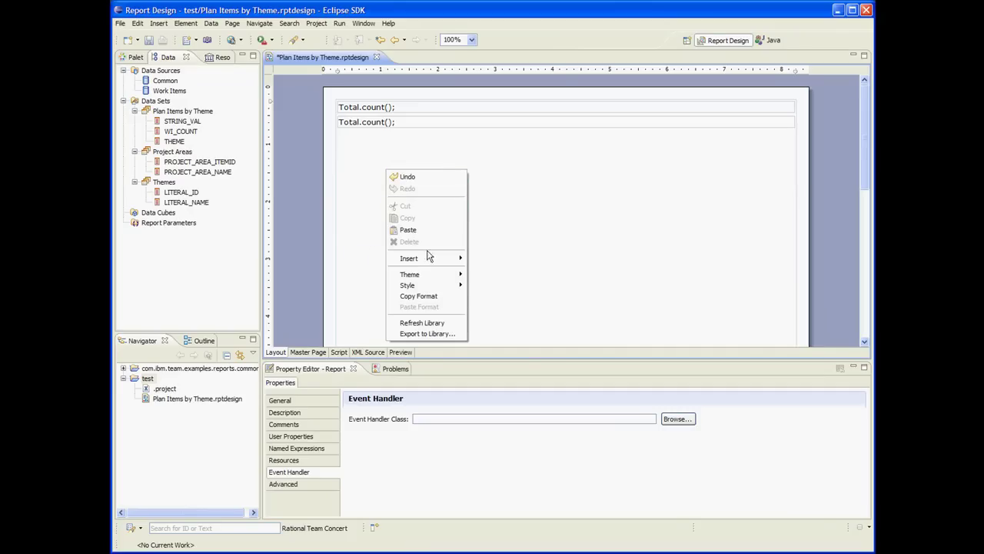
pyautogui.moveTo(438, 262)
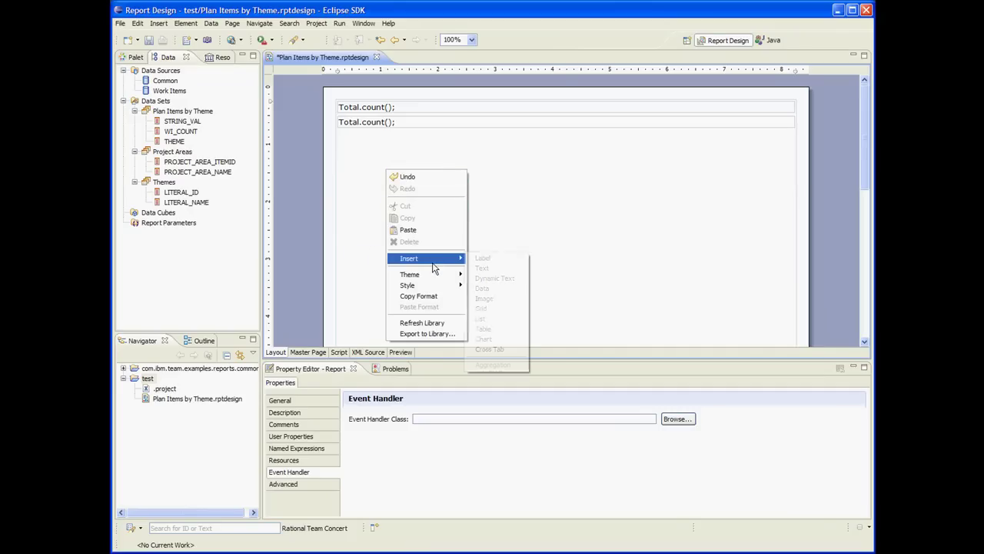
pyautogui.click(491, 339)
pyautogui.click(436, 338)
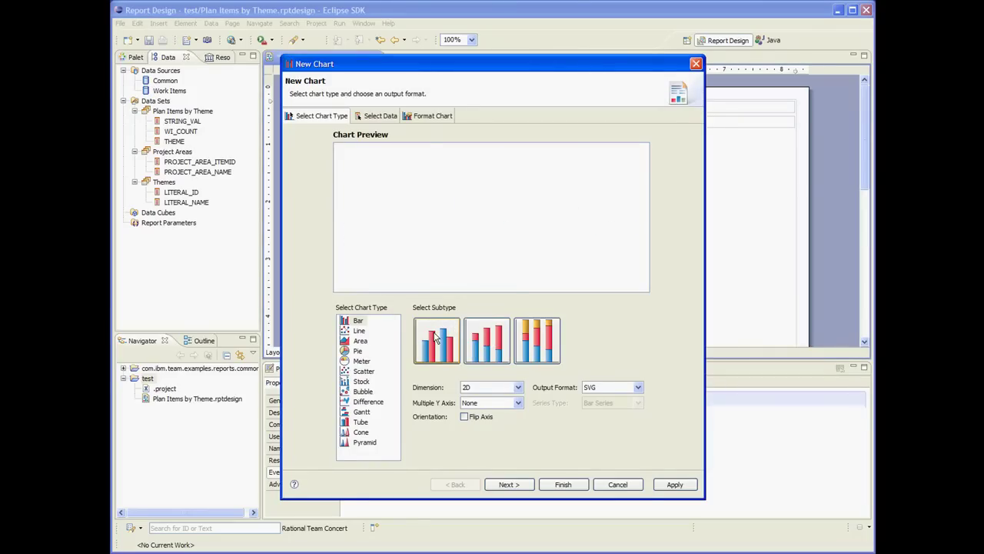
# Bind the chart to Plan Items by Theme with THEME as category and WI_COUNT as values.
pyautogui.click(378, 117)
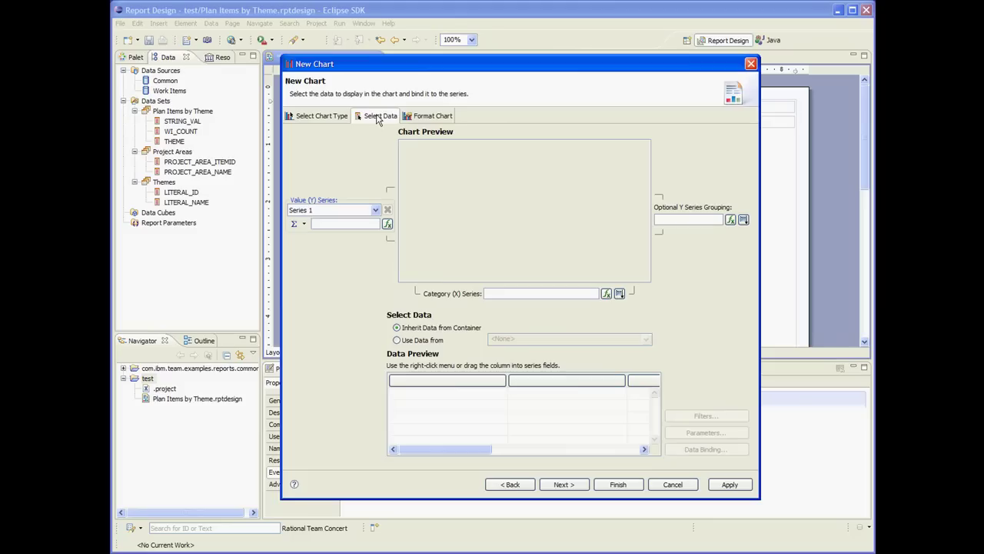
pyautogui.click(422, 343)
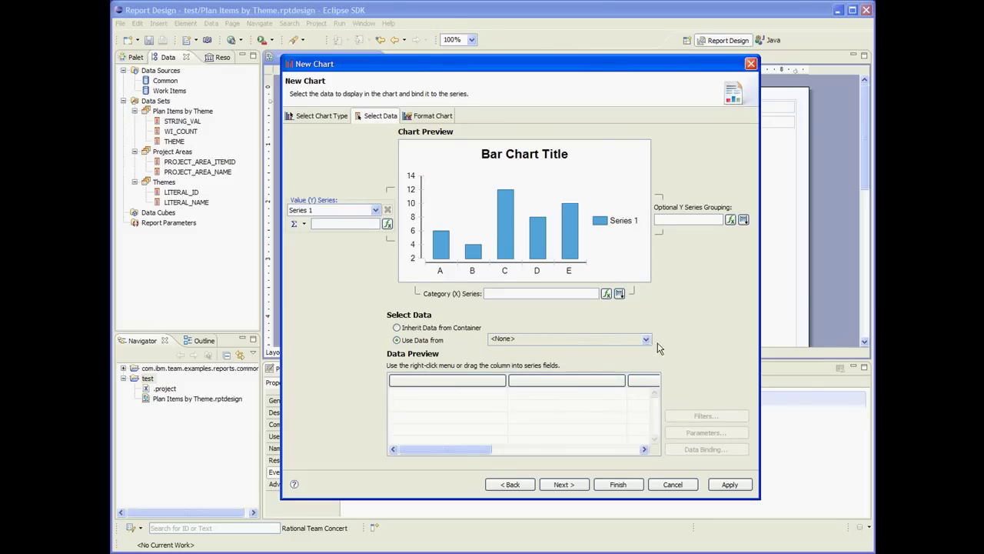
pyautogui.click(646, 339)
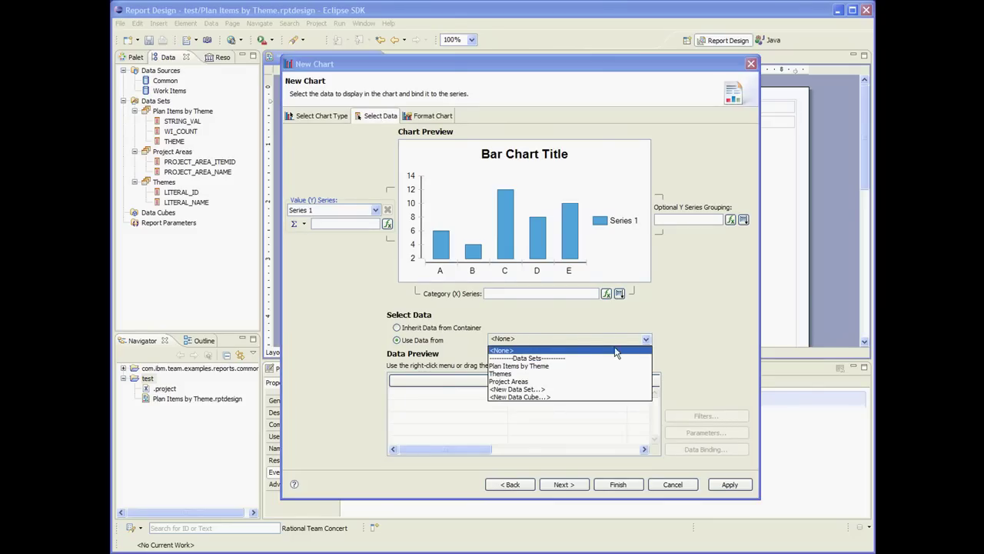
pyautogui.click(536, 367)
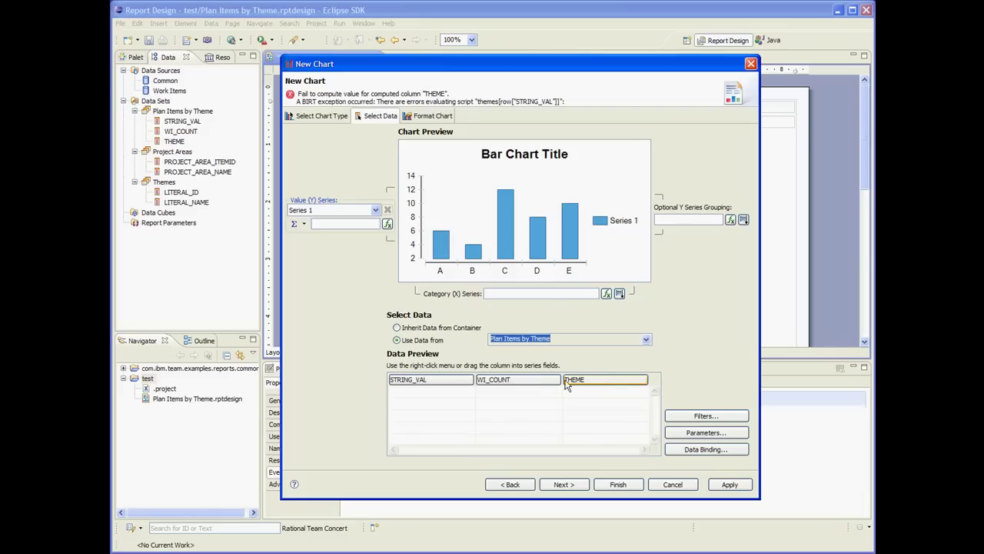
pyautogui.moveTo(576, 380); pyautogui.dragTo(513, 295)
pyautogui.moveTo(499, 382); pyautogui.dragTo(342, 225)
# Hide the chart title and the legend.
pyautogui.click(434, 116)
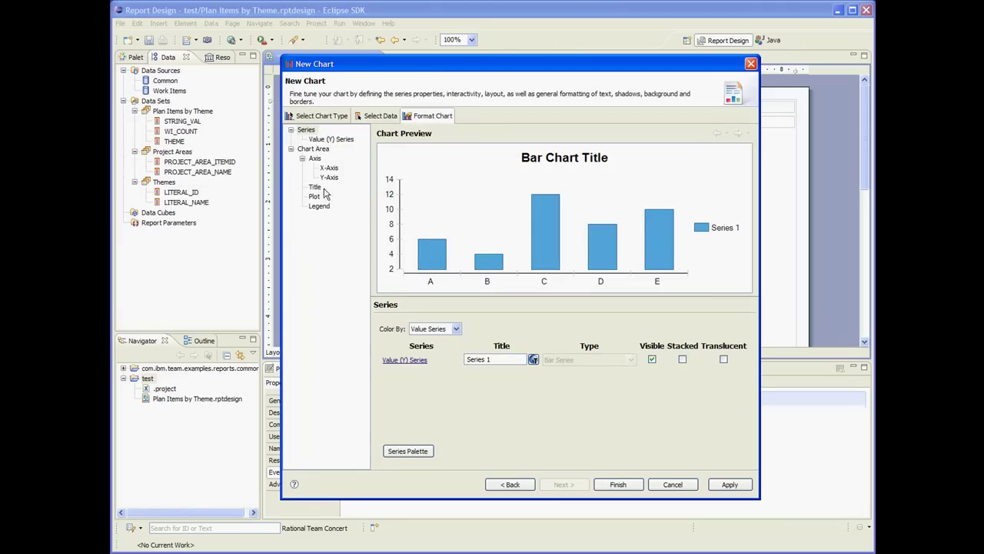
pyautogui.click(317, 198)
pyautogui.click(322, 190)
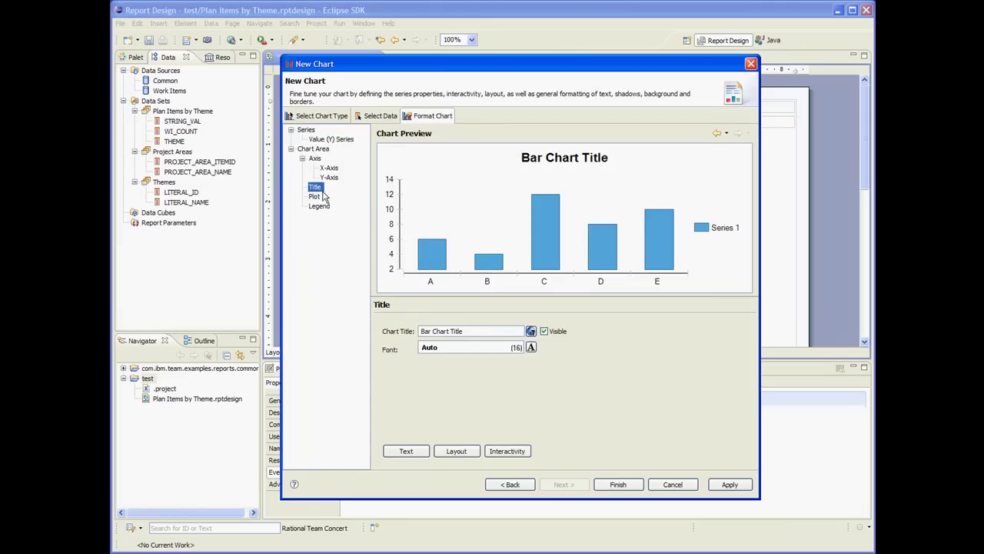
pyautogui.click(544, 332)
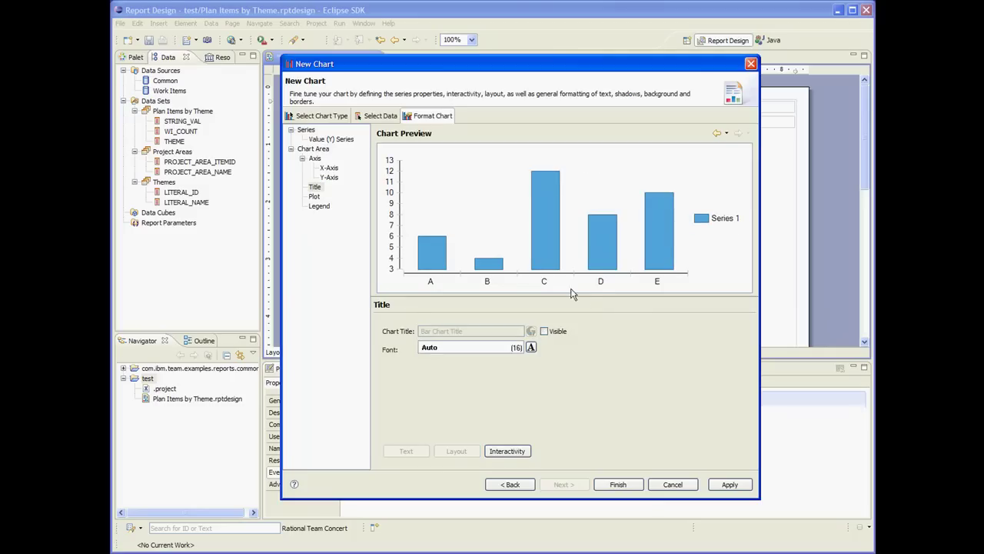
pyautogui.click(323, 207)
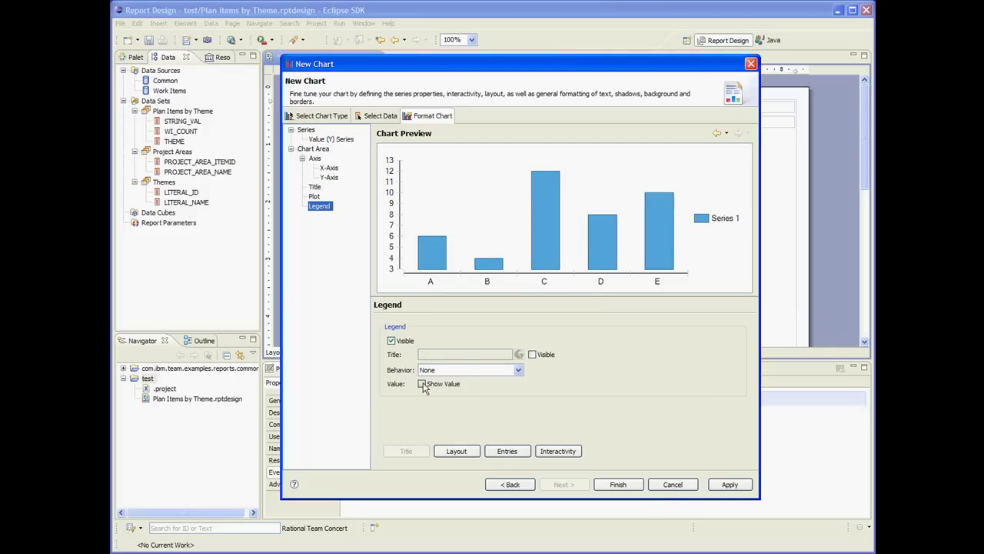
pyautogui.click(392, 340)
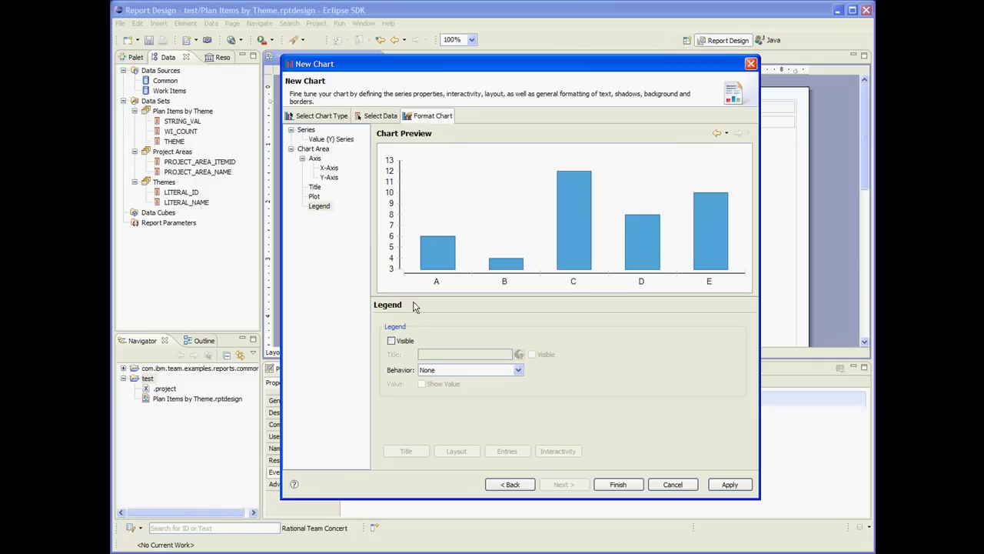
# Rotate the category axis labels to -90 degrees and finish the chart.
pyautogui.click(329, 168)
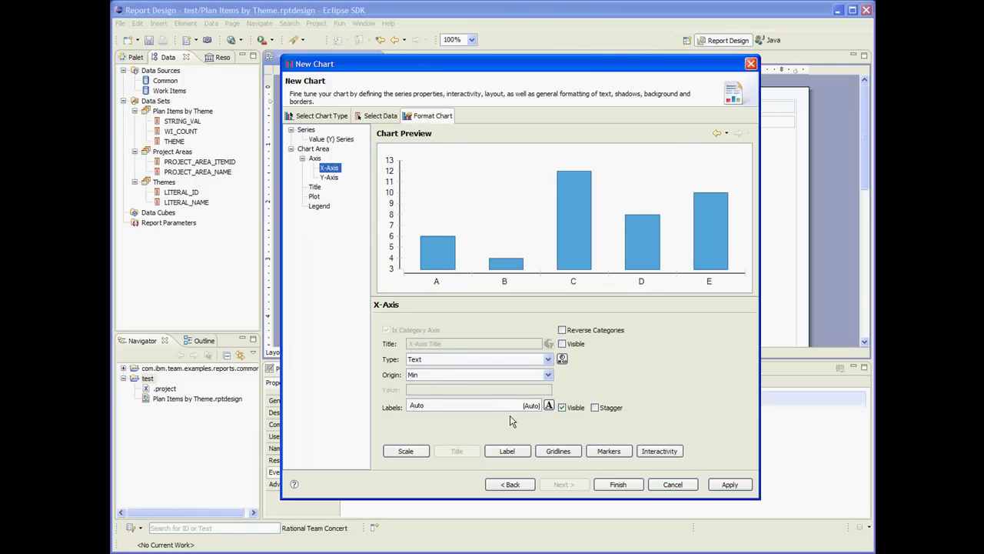
pyautogui.click(549, 405)
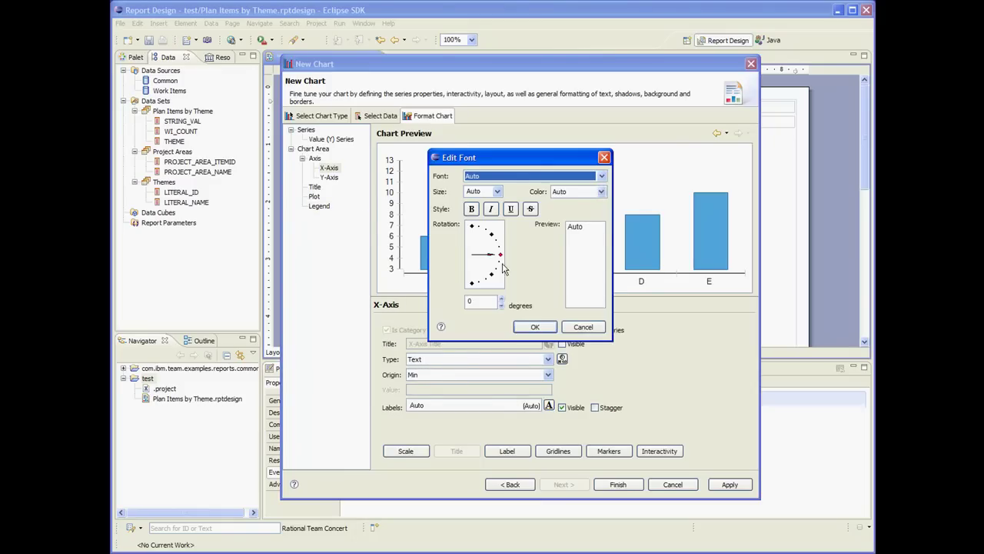
pyautogui.click(471, 282)
pyautogui.click(536, 328)
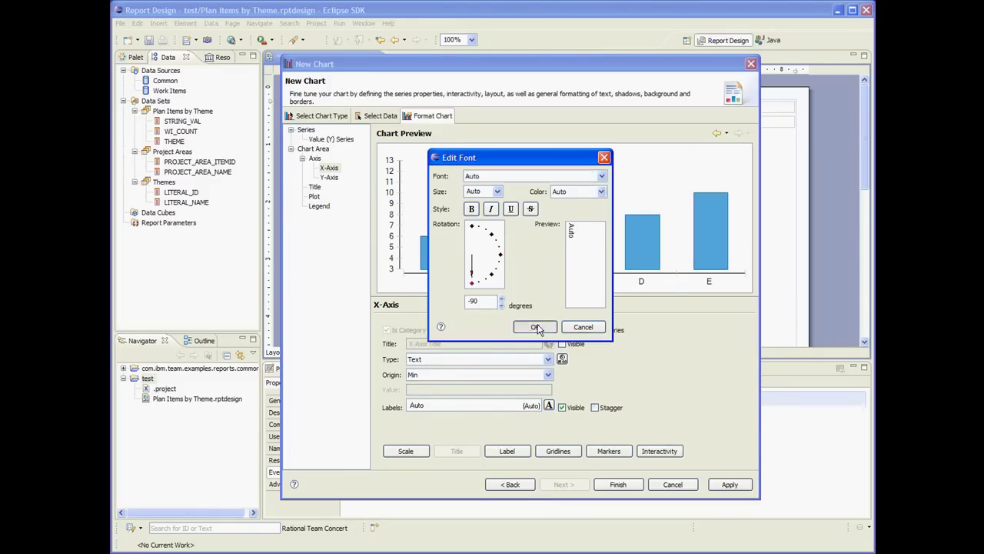
pyautogui.click(621, 484)
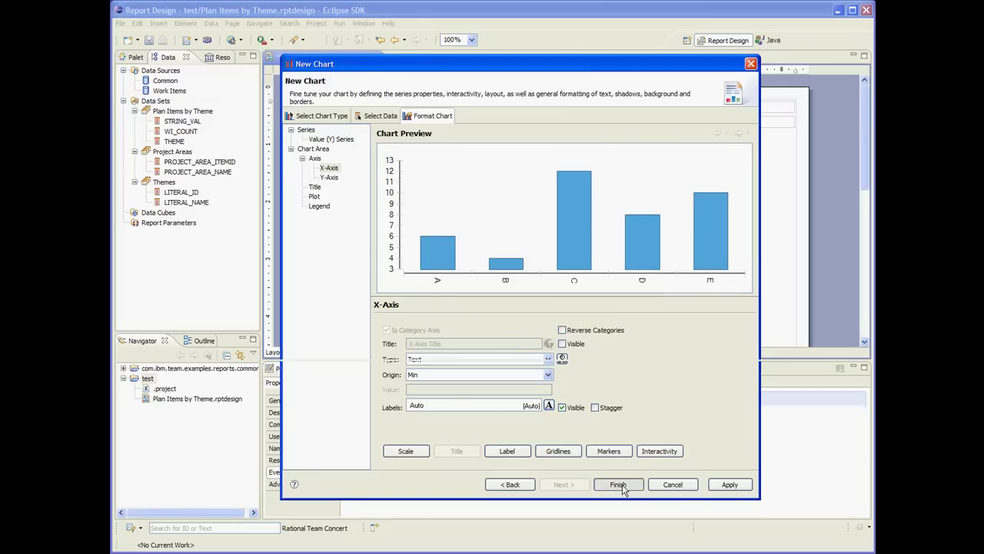
# Stretch the chart to fill the layout cell and preview the rendered report.
pyautogui.moveTo(505, 233); pyautogui.dragTo(788, 334)
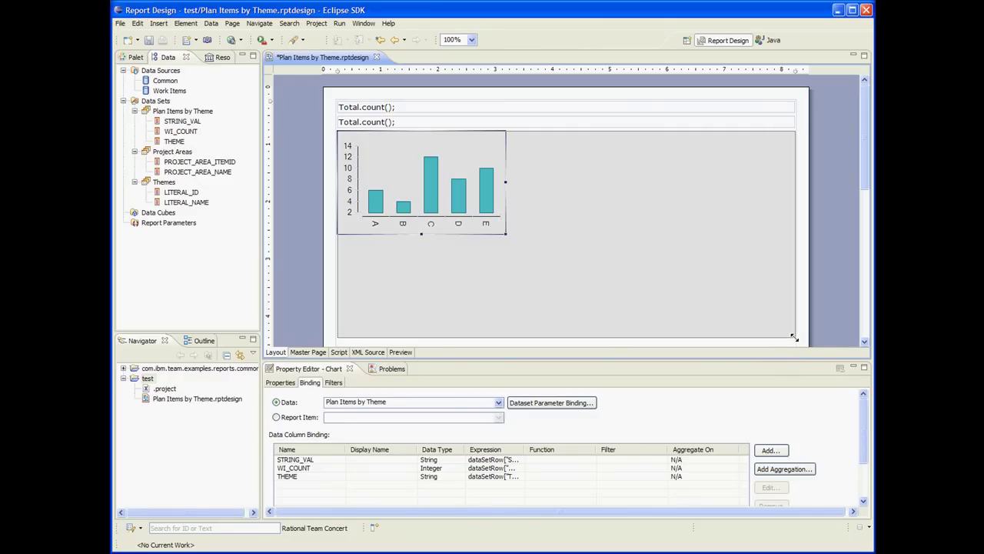
pyautogui.moveTo(796, 342); pyautogui.dragTo(796, 342)
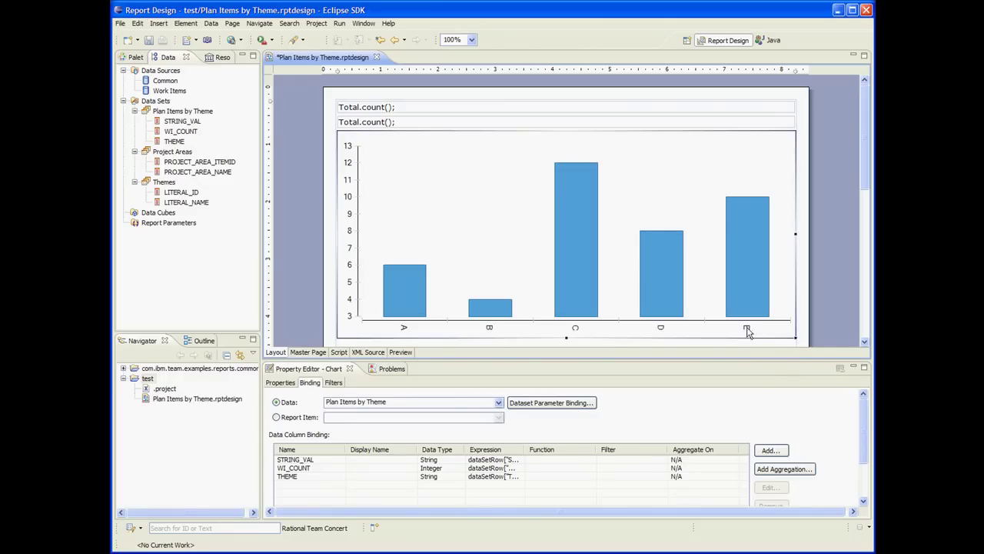
pyautogui.click(397, 352)
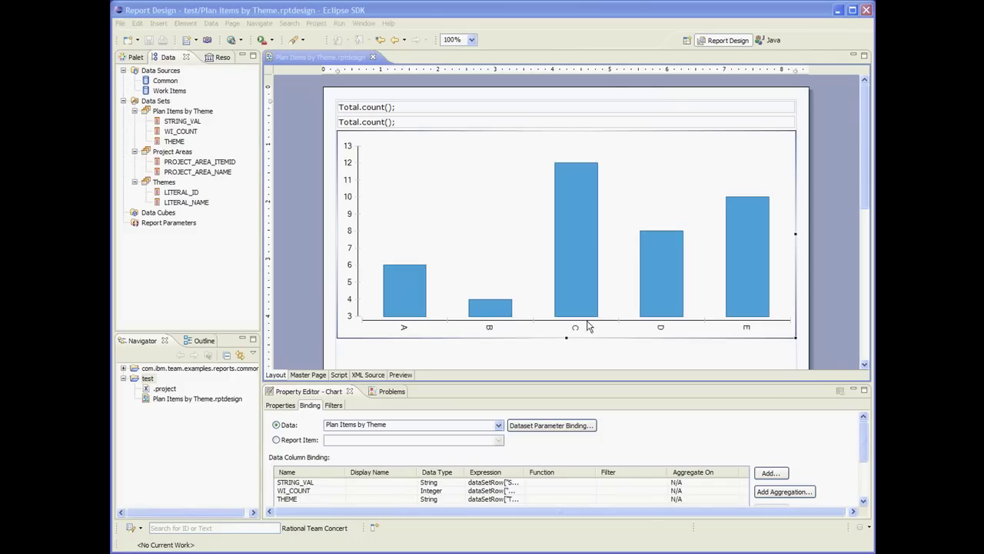
# Start a new Jazz Parameter Data Set named Team Areas on Work Items, using WORKITEM_CHNGS_TO.
pyautogui.rightClick(153, 101)
pyautogui.click(175, 108)
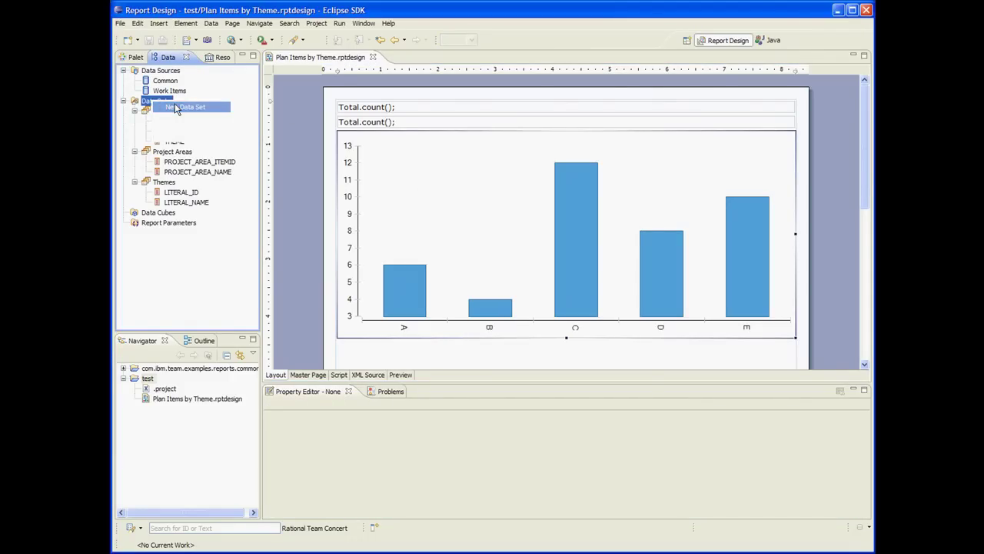
pyautogui.click(343, 332)
pyautogui.moveTo(343, 332); pyautogui.dragTo(288, 332)
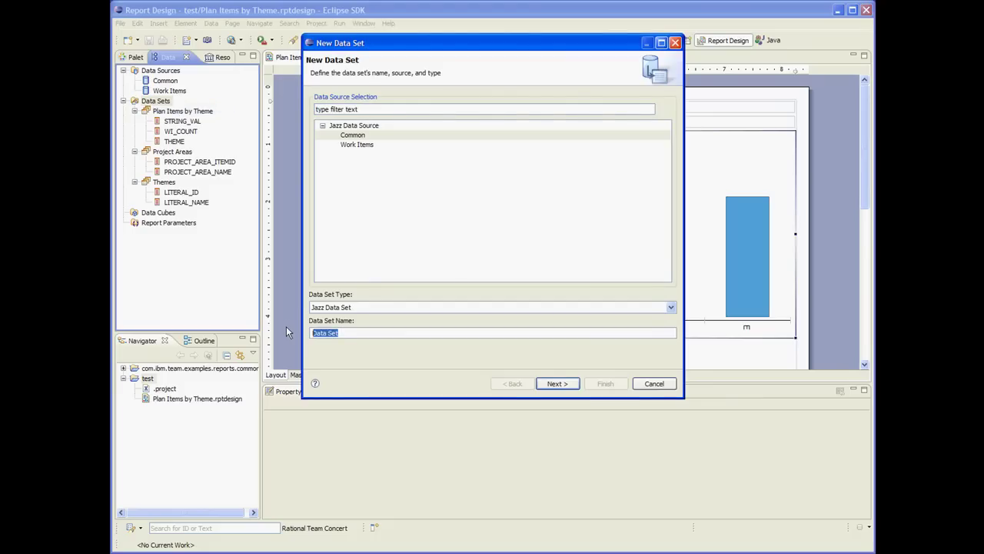
pyautogui.write('Tea,')
pyautogui.press('BackSpace')
pyautogui.write('m Areas')
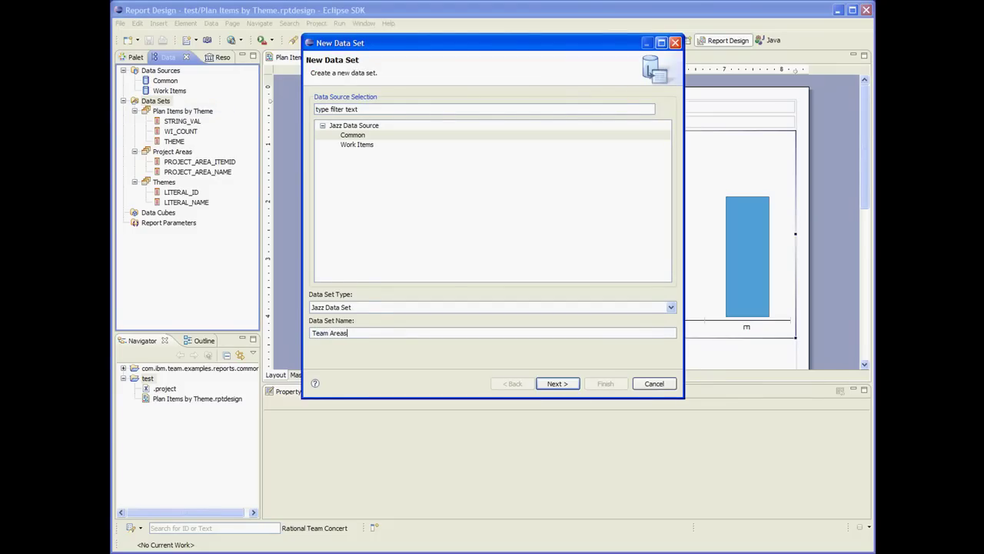
pyautogui.click(367, 308)
pyautogui.click(366, 324)
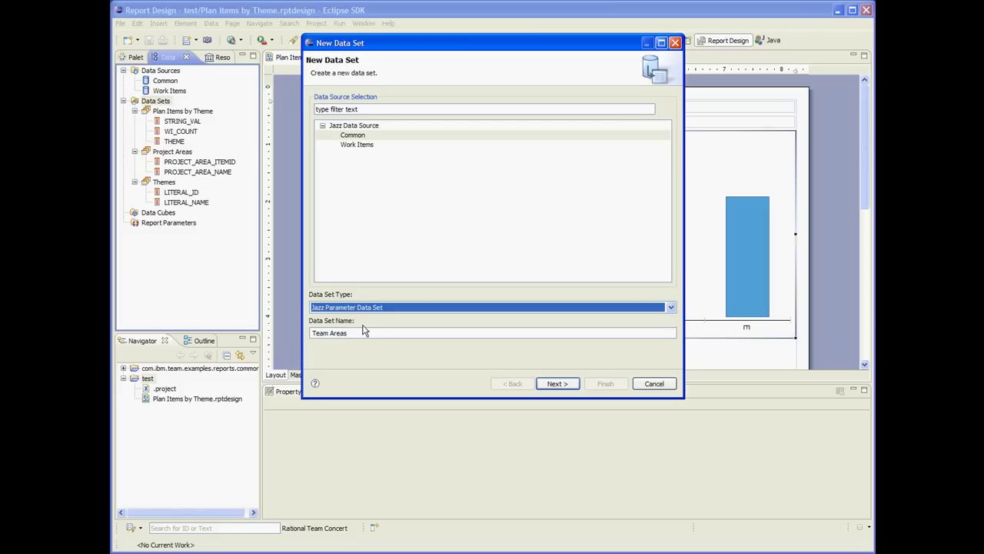
pyautogui.click(362, 152)
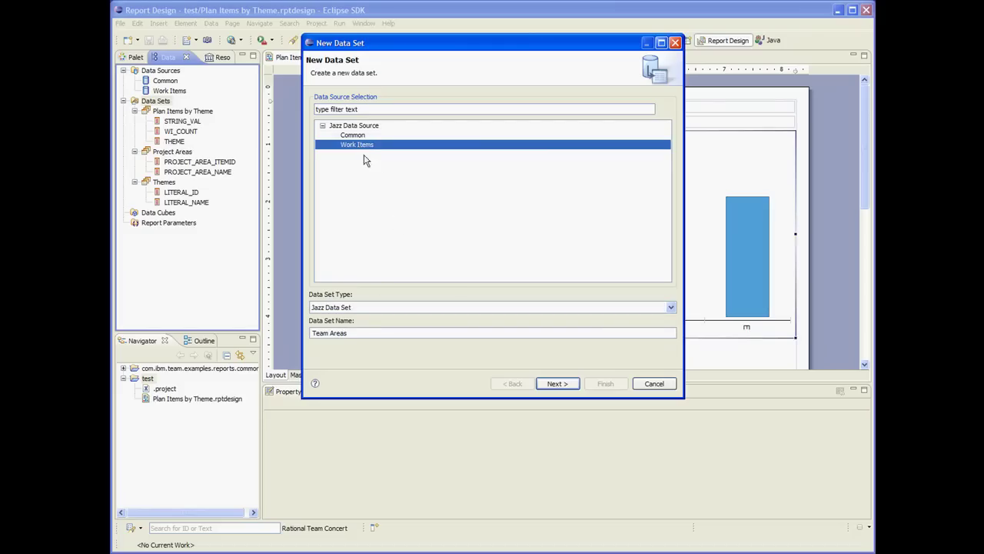
pyautogui.click(555, 383)
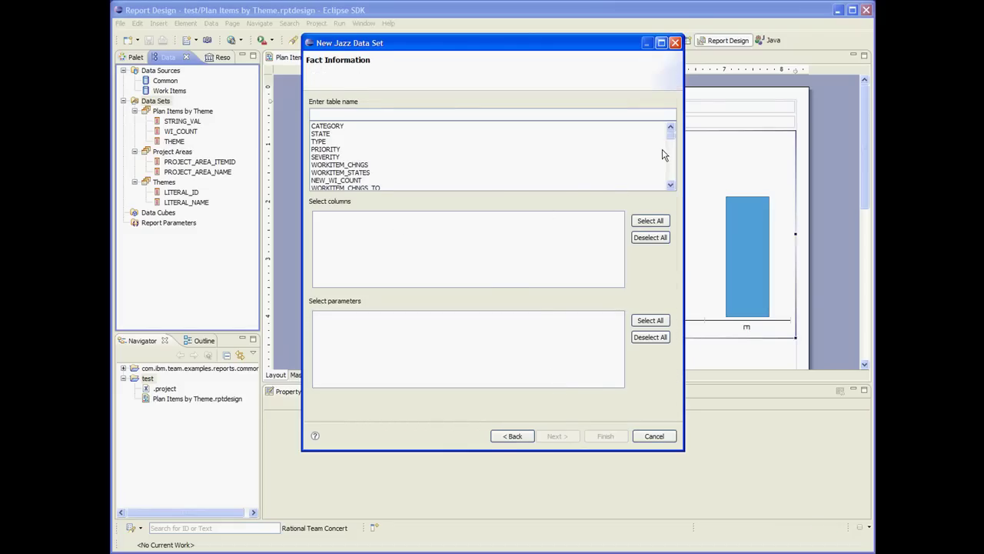
pyautogui.click(369, 188)
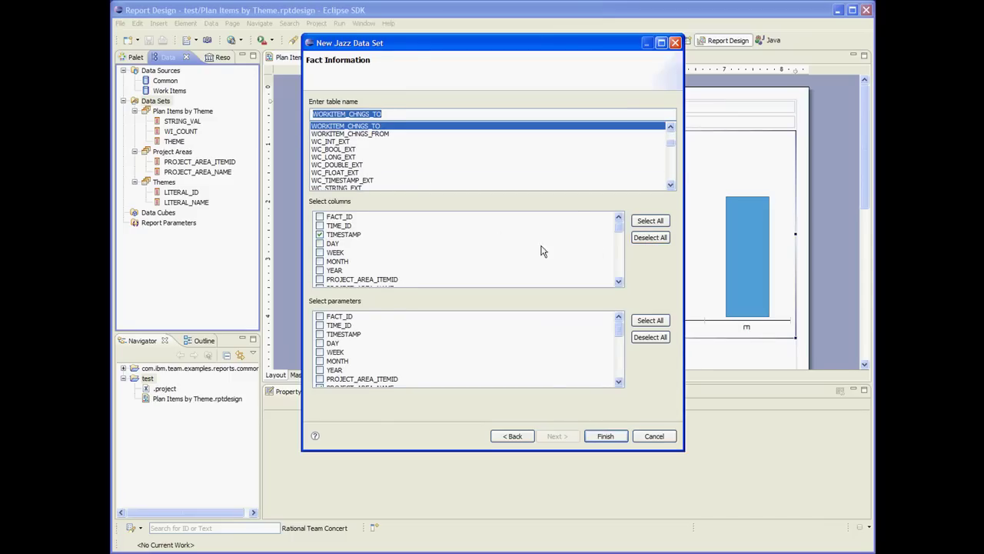
# Reconfirm the type and table, keeping only PROJECT_AREA_ITEMID, TEAM_AREA_ITEMID and TEAM_AREA_NAME.
pyautogui.click(513, 437)
pyautogui.click(397, 361)
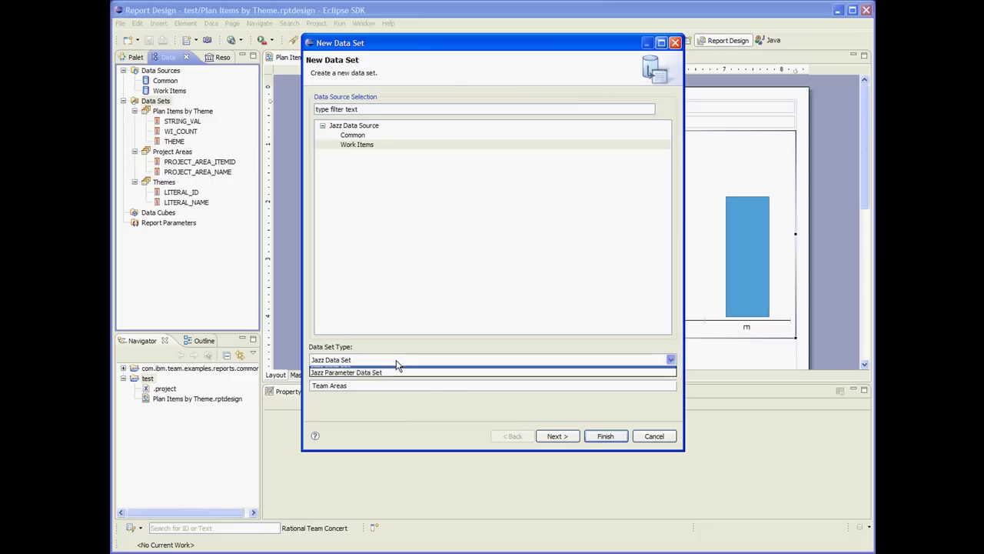
pyautogui.click(380, 378)
pyautogui.click(552, 436)
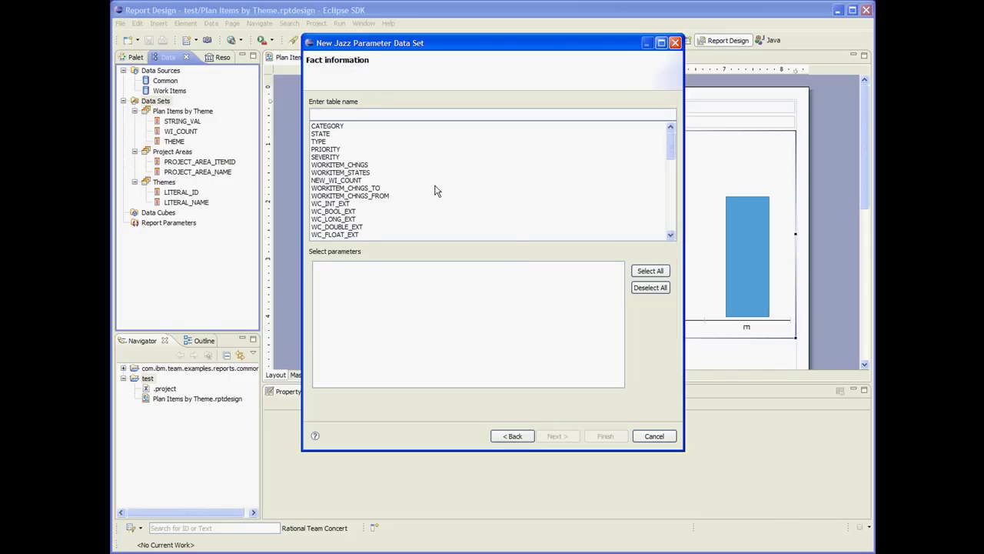
pyautogui.click(362, 190)
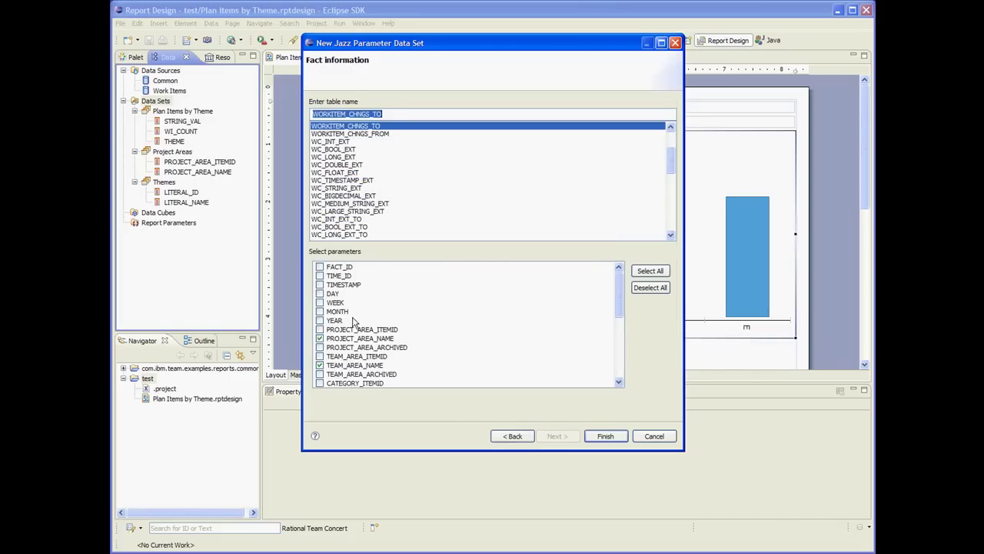
pyautogui.click(650, 288)
pyautogui.scroll(-1, 620, 299)
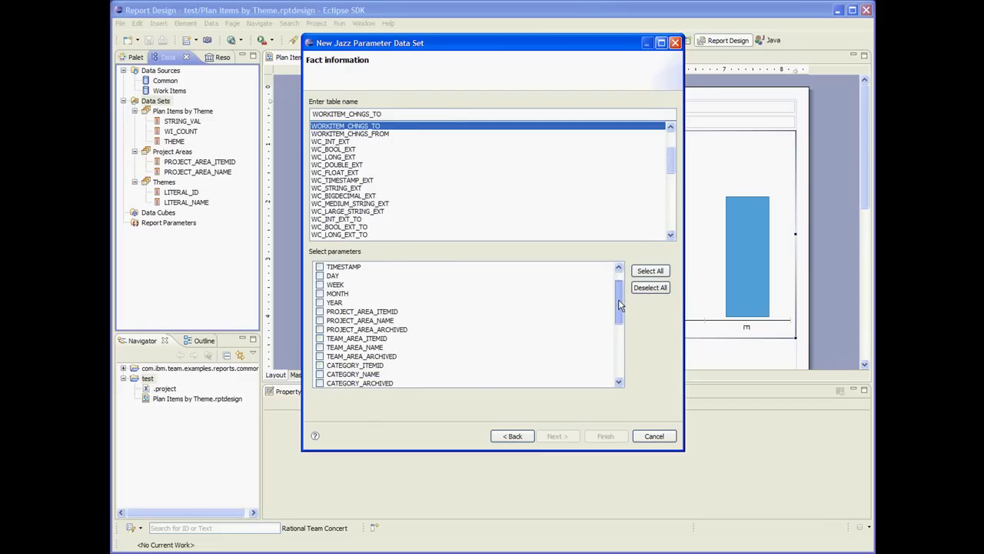
pyautogui.click(320, 312)
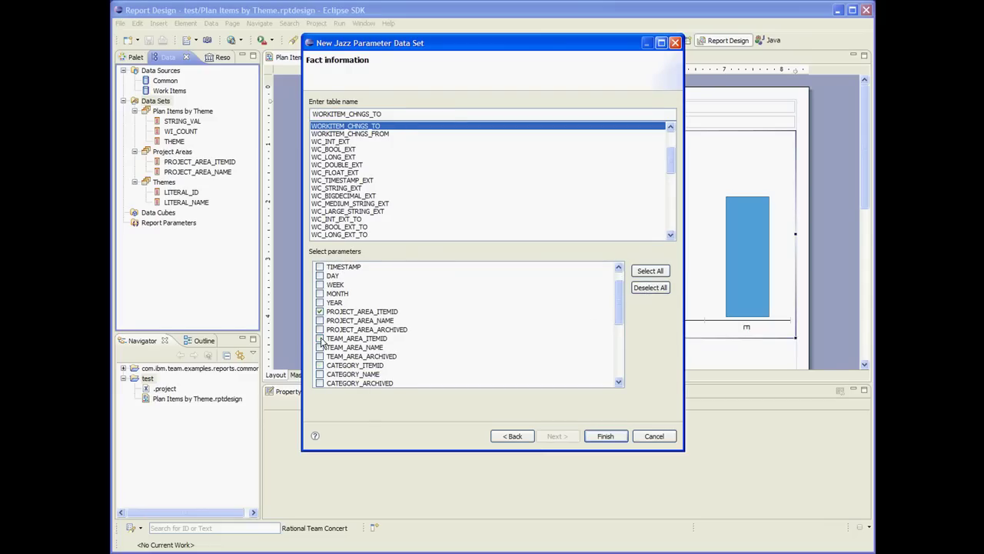
pyautogui.click(320, 347)
pyautogui.click(606, 436)
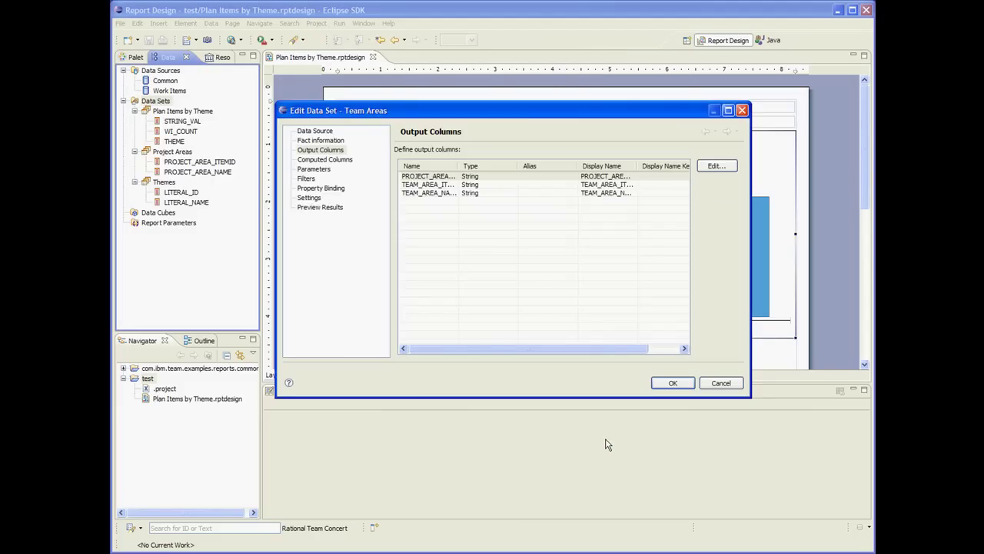
# Default PROJECT_AREA_ITEMID to '{Current Project Area}', preview the team area rows, and accept the changes.
pyautogui.click(313, 168)
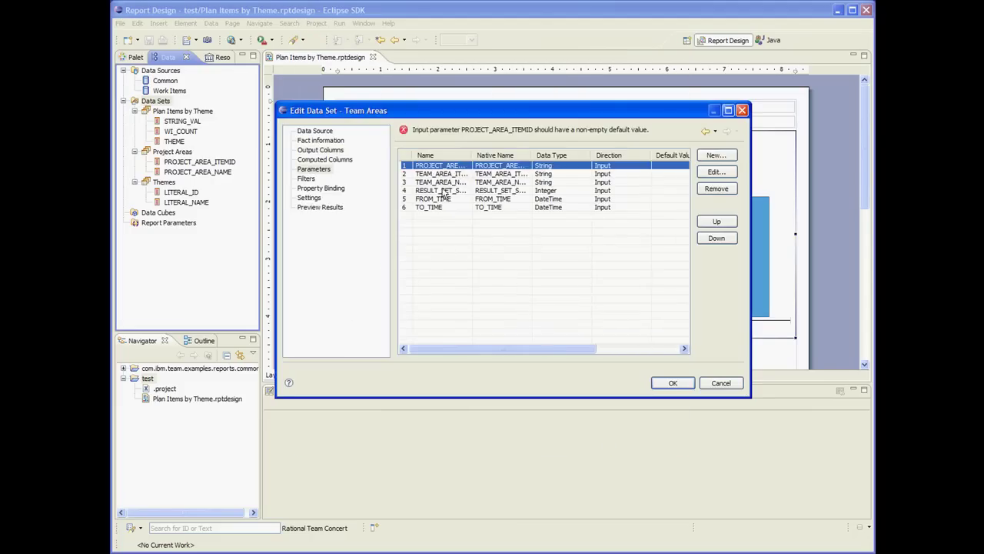
pyautogui.doubleClick(444, 166)
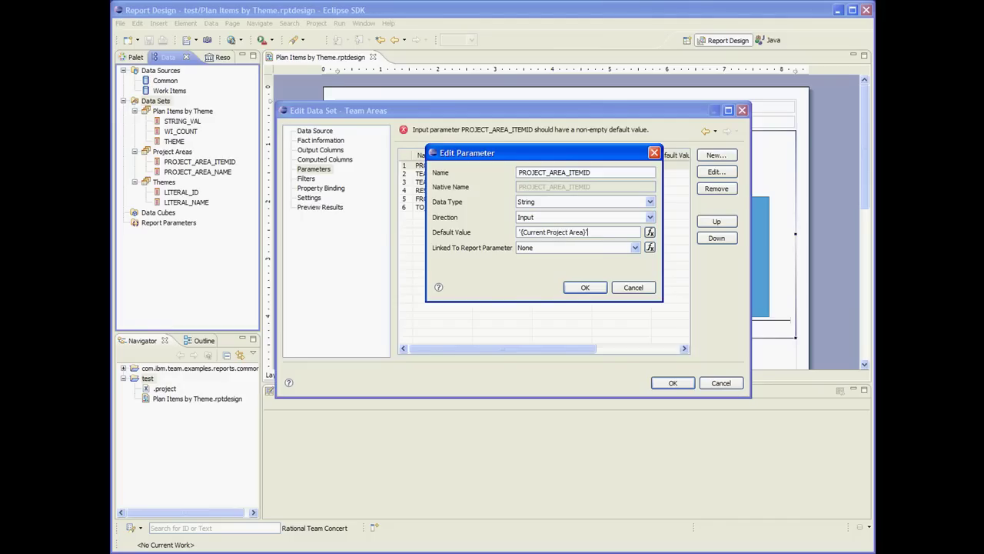
pyautogui.click(585, 287)
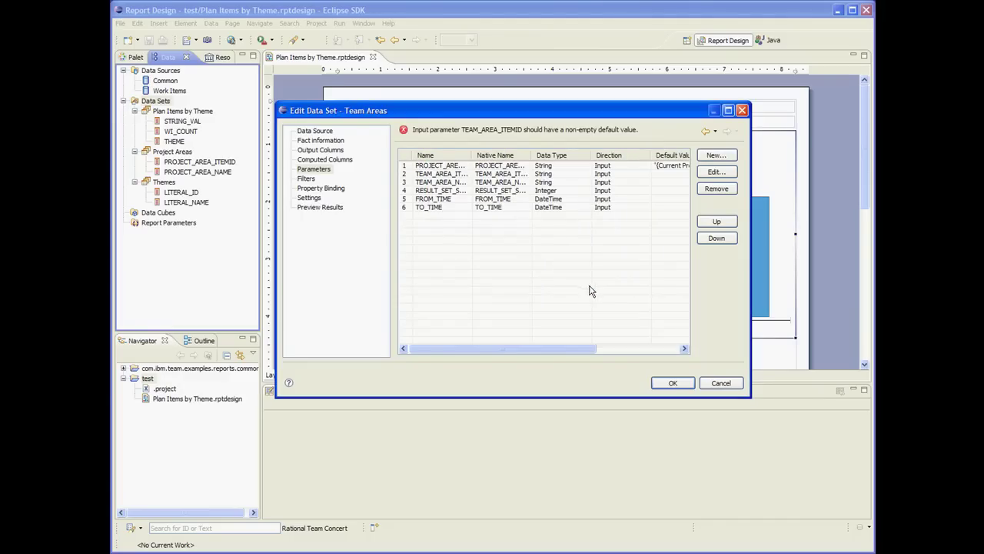
pyautogui.click(334, 208)
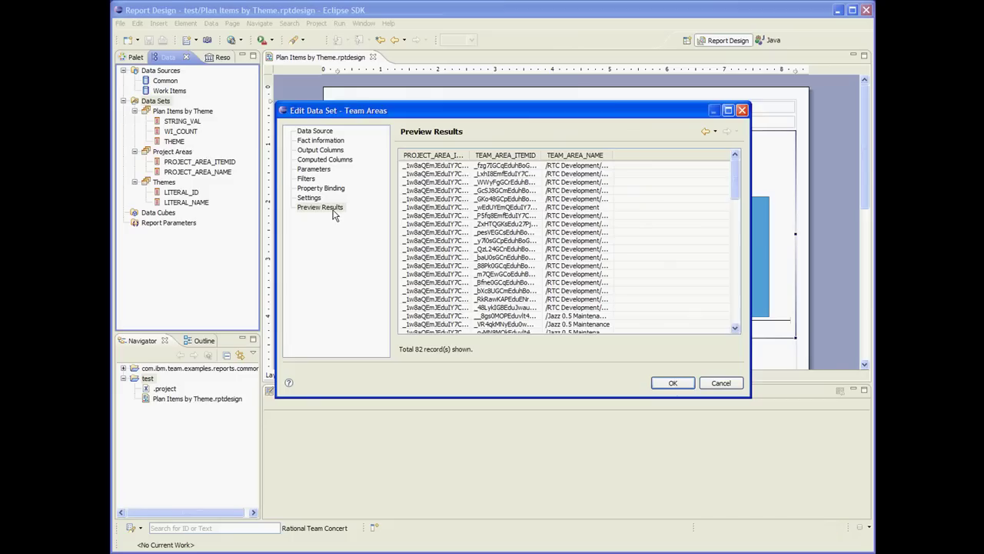
pyautogui.moveTo(613, 154); pyautogui.dragTo(662, 155)
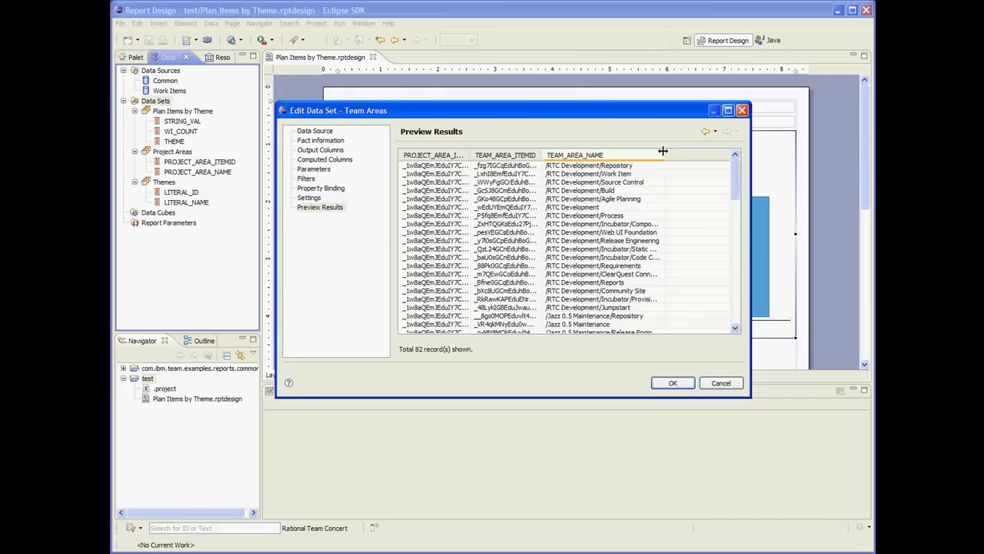
pyautogui.click(672, 383)
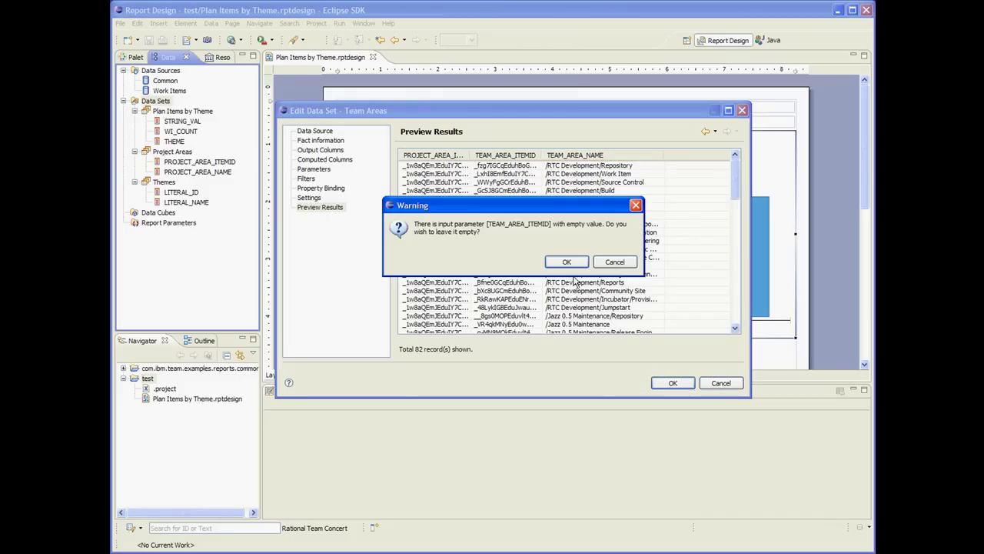
pyautogui.click(566, 262)
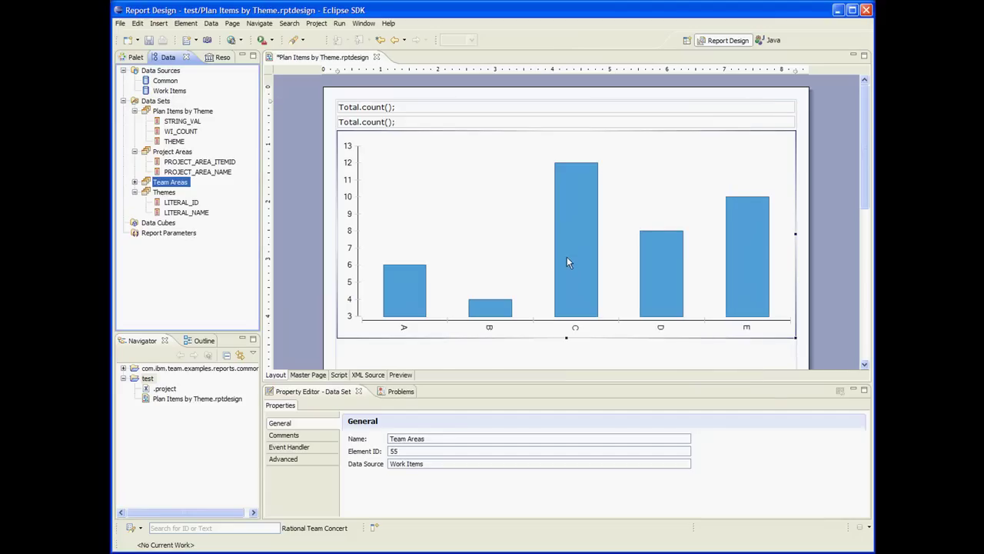
pyautogui.click(136, 183)
# Create a Team Area list box parameter filled dynamically from the Team Areas data set.
pyautogui.rightClick(158, 263)
pyautogui.click(194, 270)
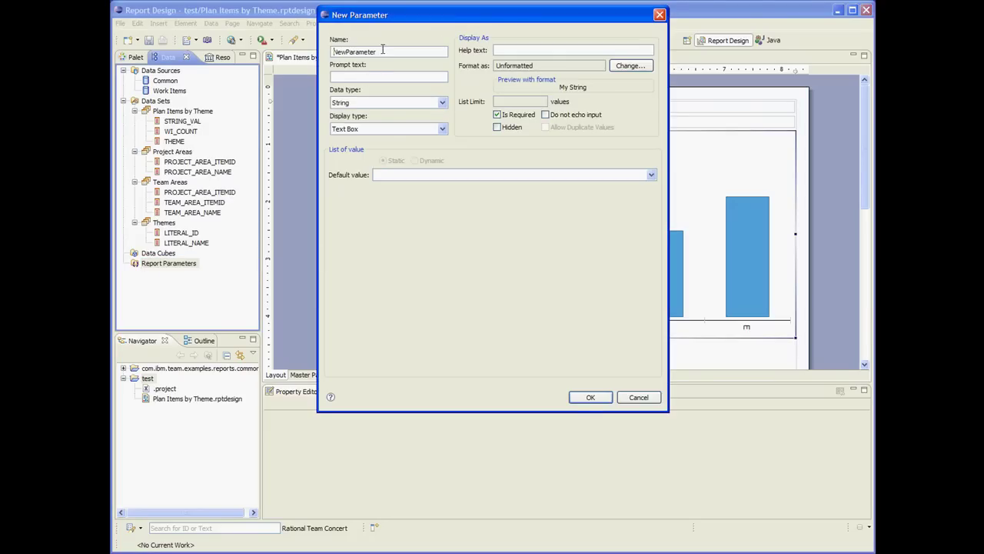
pyautogui.write('Team Area')
pyautogui.click(442, 128)
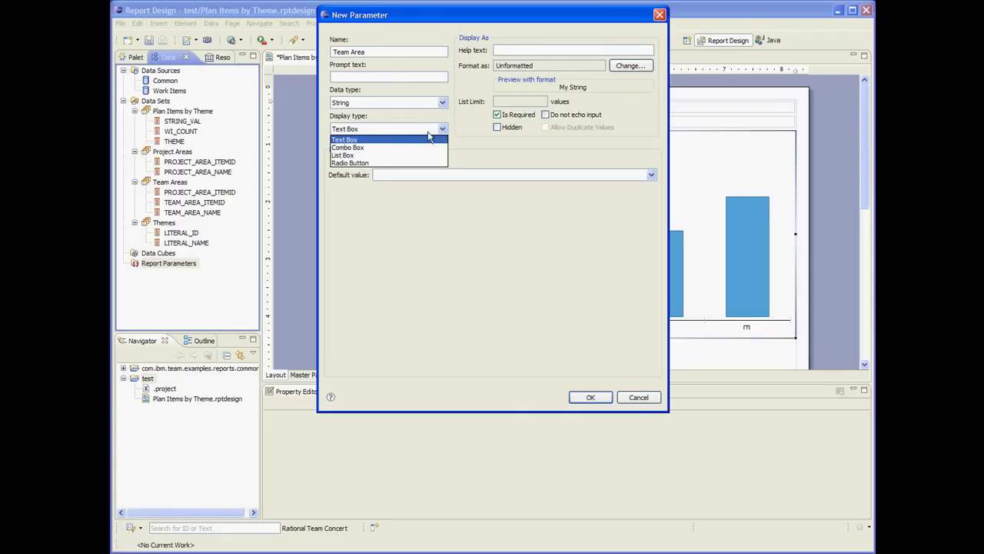
pyautogui.click(367, 158)
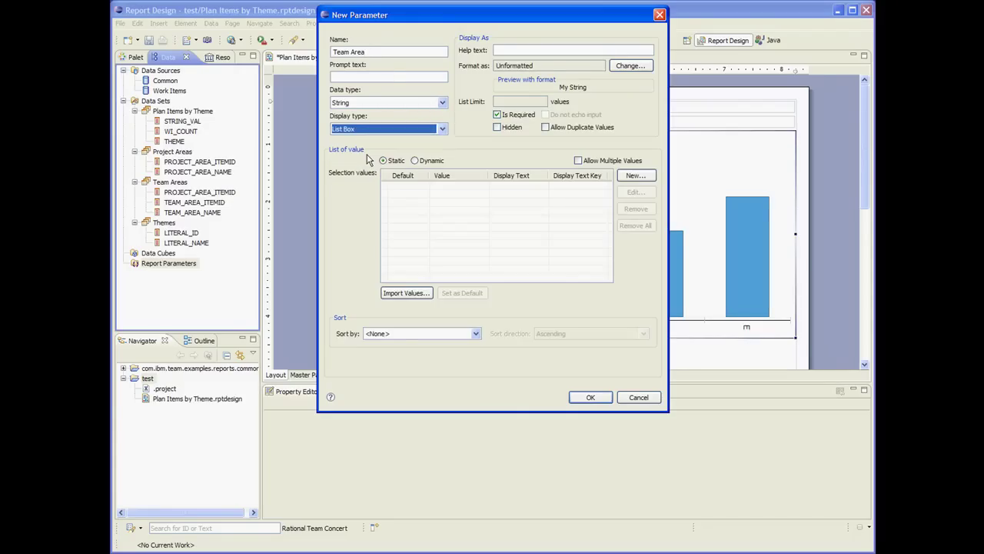
pyautogui.click(415, 160)
pyautogui.click(599, 175)
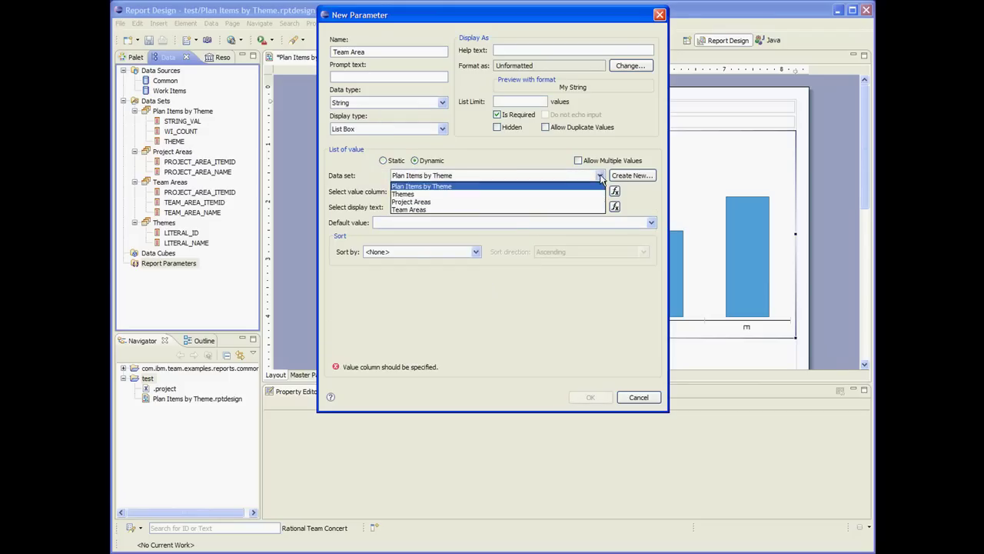
pyautogui.click(417, 210)
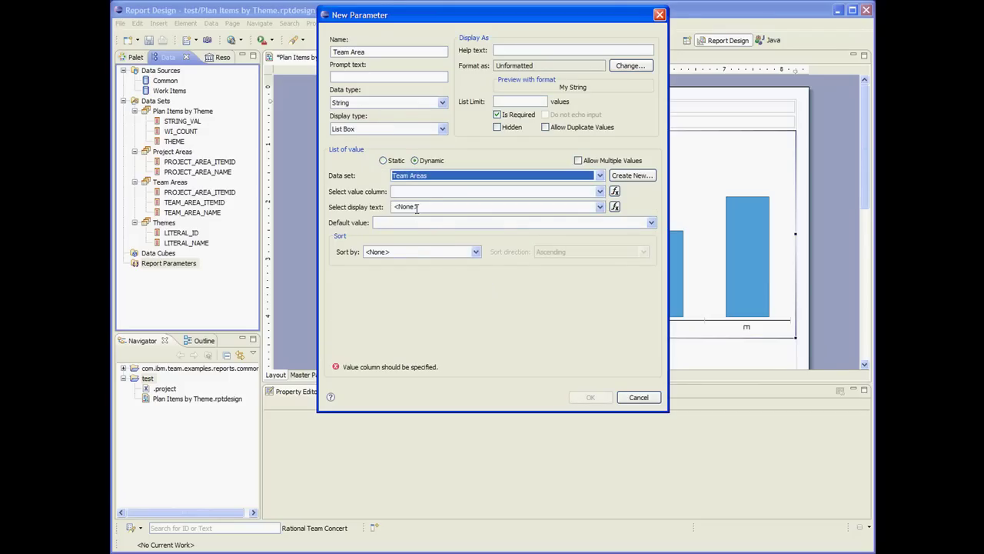
# Use TEAM_AREA_ITEMID as value and TEAM_AREA_NAME as sorted display text, make it optional, and save.
pyautogui.click(600, 191)
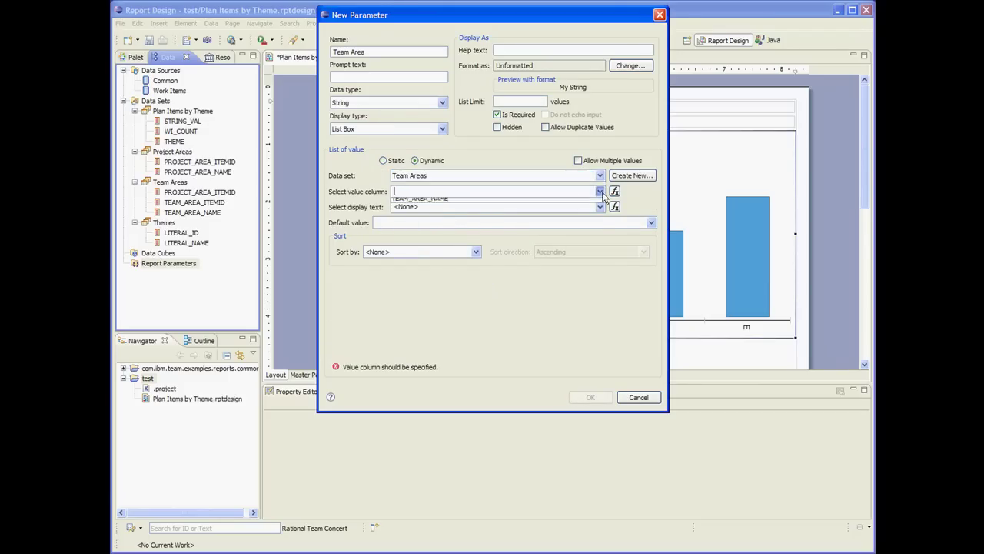
pyautogui.click(451, 210)
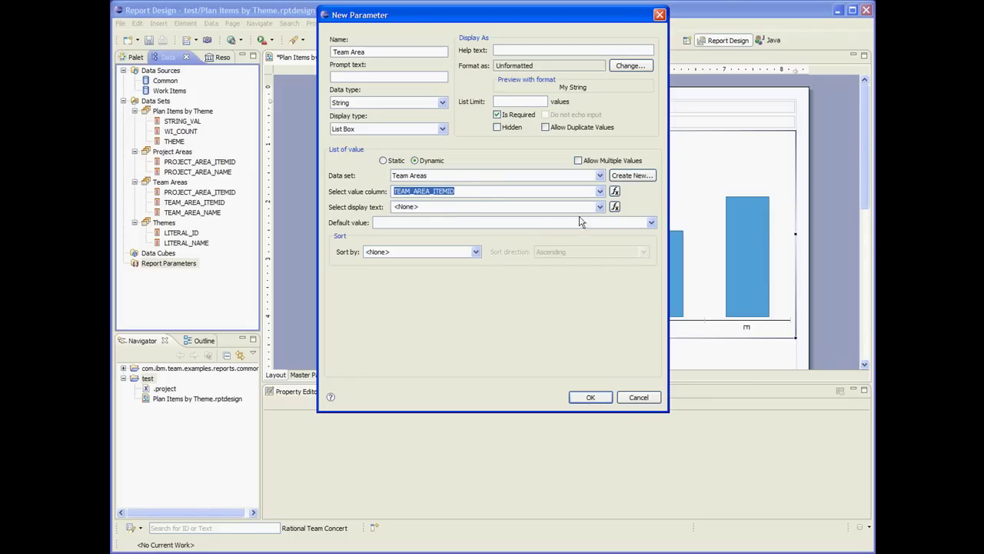
pyautogui.click(600, 206)
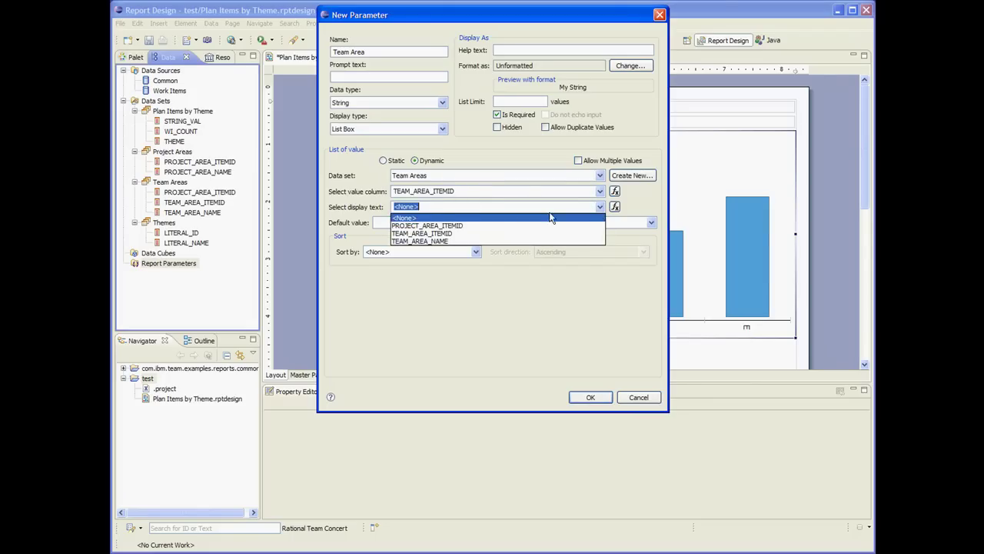
pyautogui.click(434, 241)
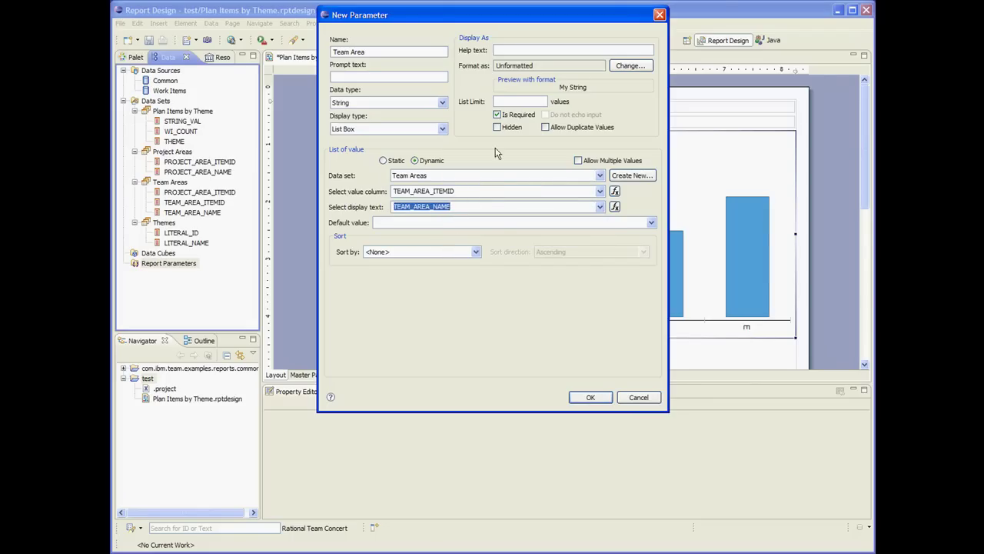
pyautogui.click(497, 115)
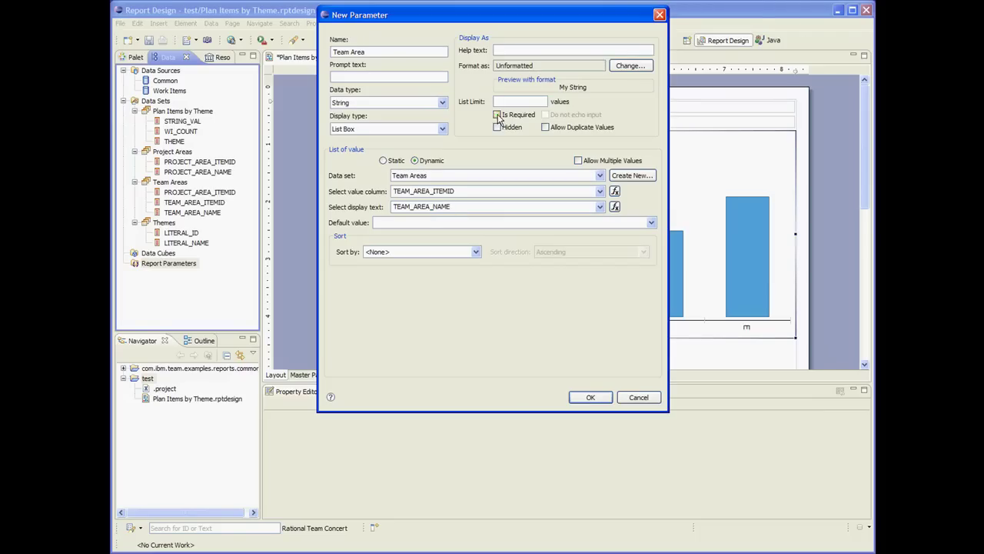
pyautogui.click(476, 252)
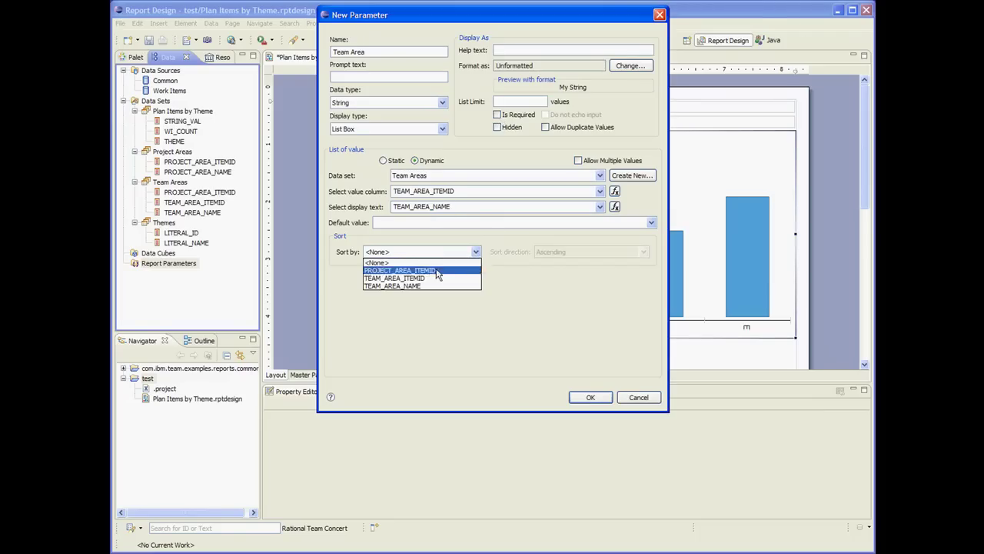
pyautogui.click(416, 285)
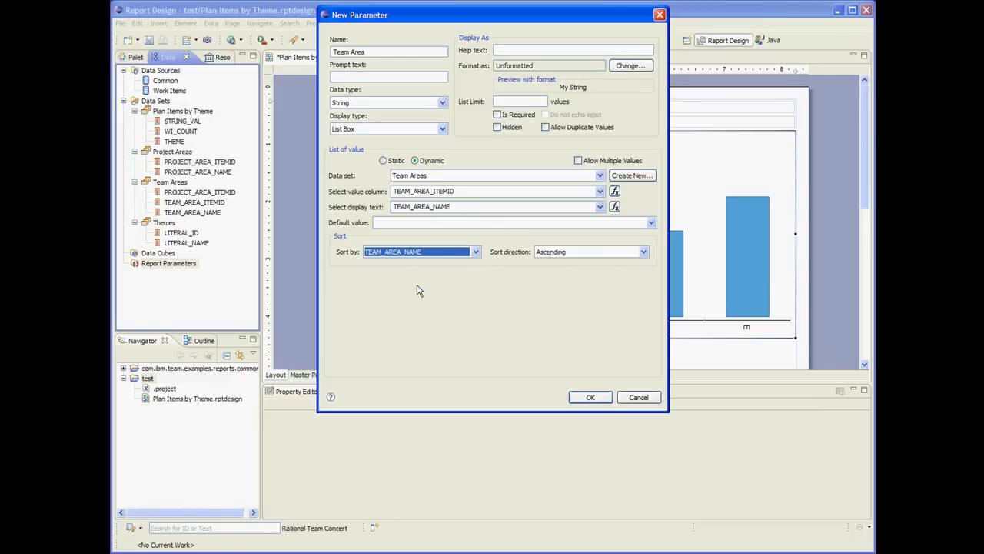
pyautogui.click(594, 398)
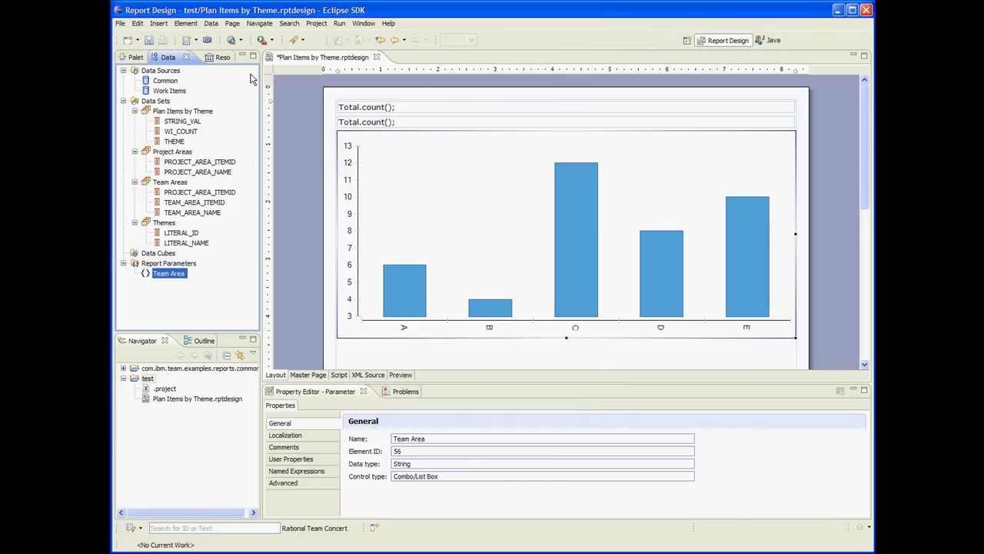
pyautogui.click(149, 40)
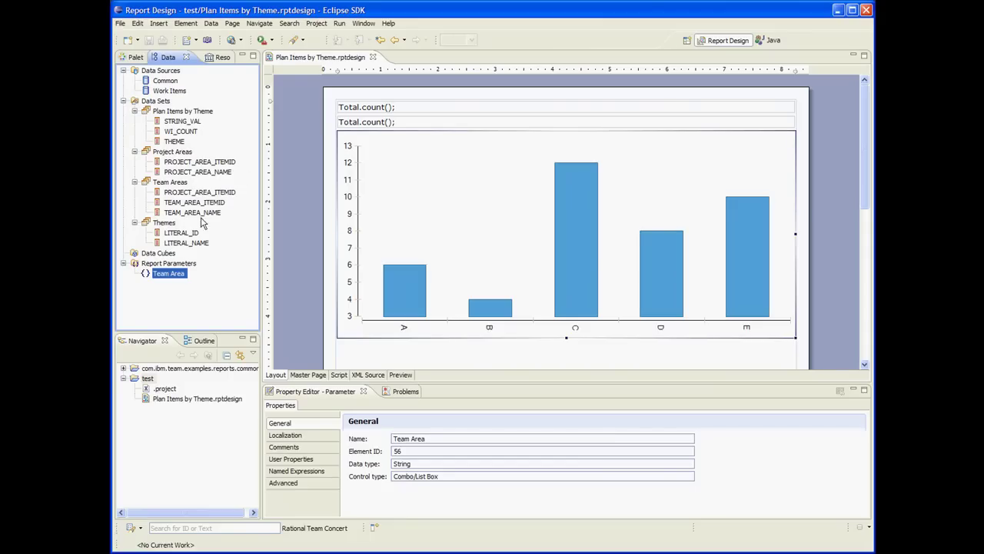
# Link the data set's TEAM_AREA_ITEMID parameter to the Team Area report parameter and save the design.
pyautogui.doubleClick(178, 111)
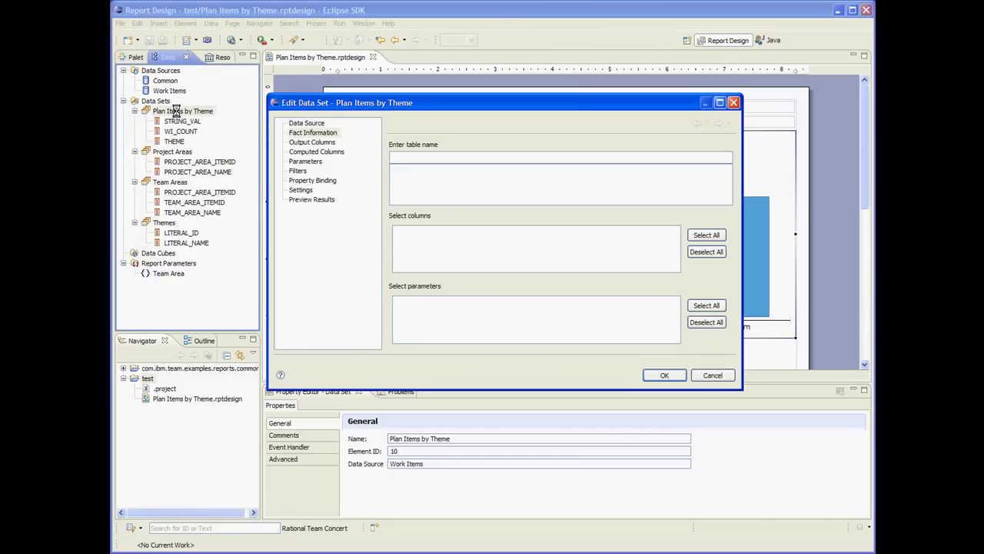
pyautogui.click(311, 161)
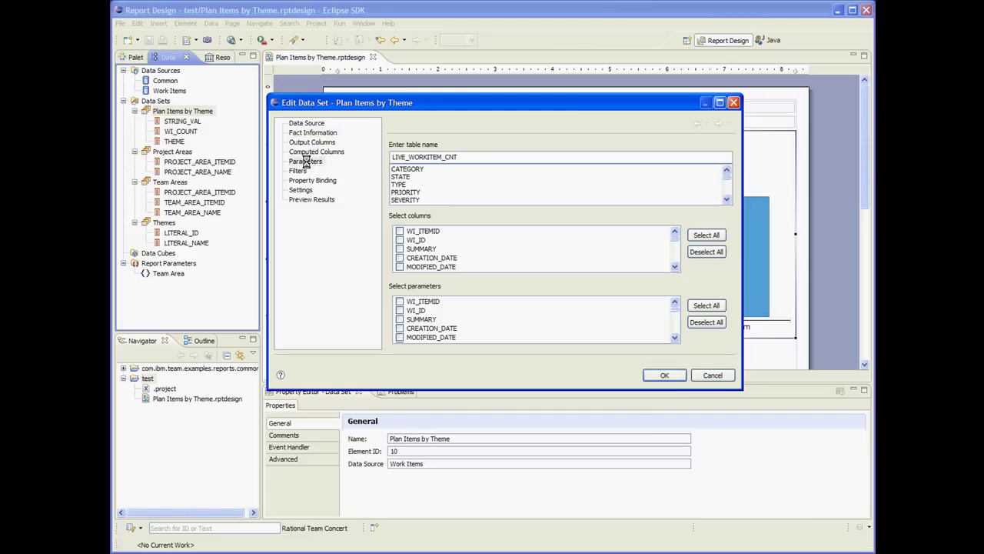
pyautogui.doubleClick(457, 167)
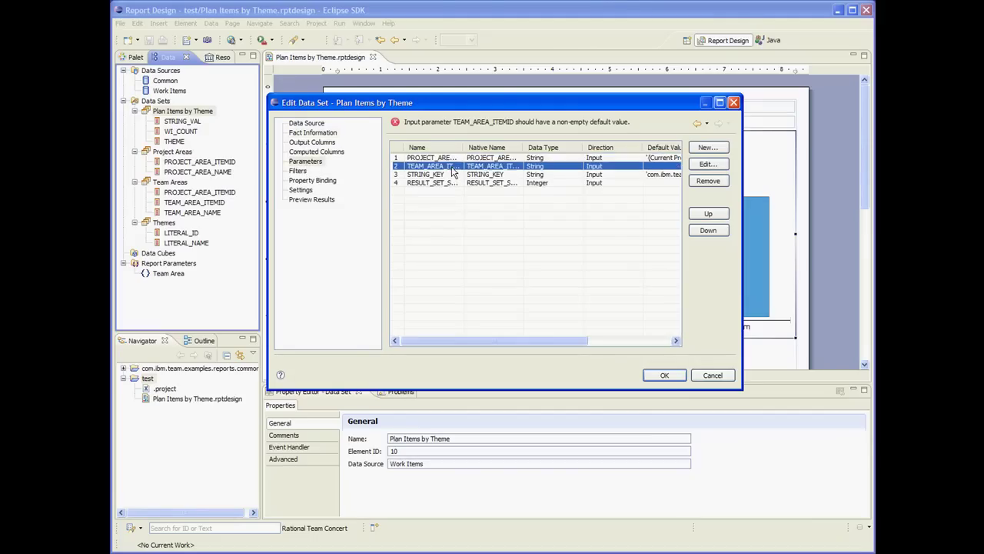
pyautogui.click(632, 240)
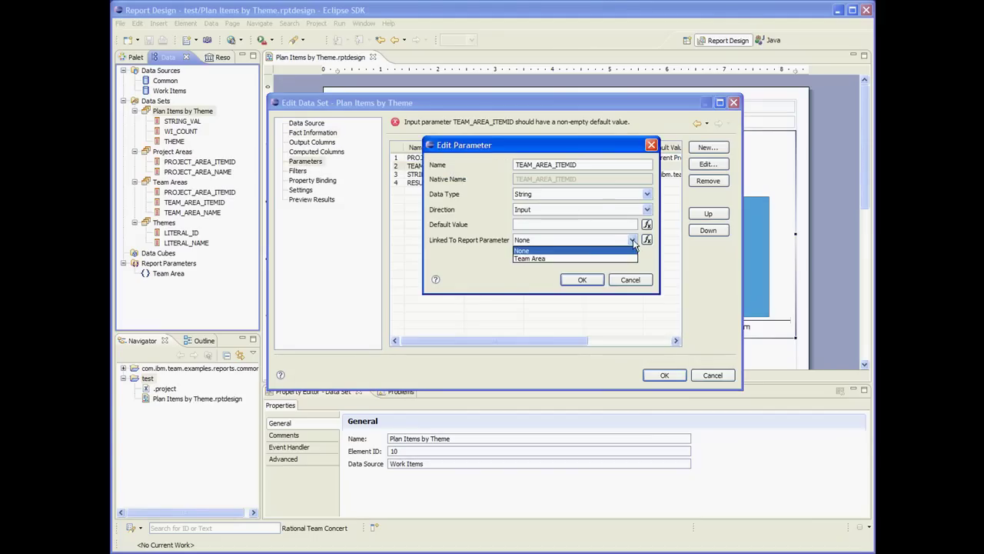
pyautogui.click(541, 258)
pyautogui.click(574, 280)
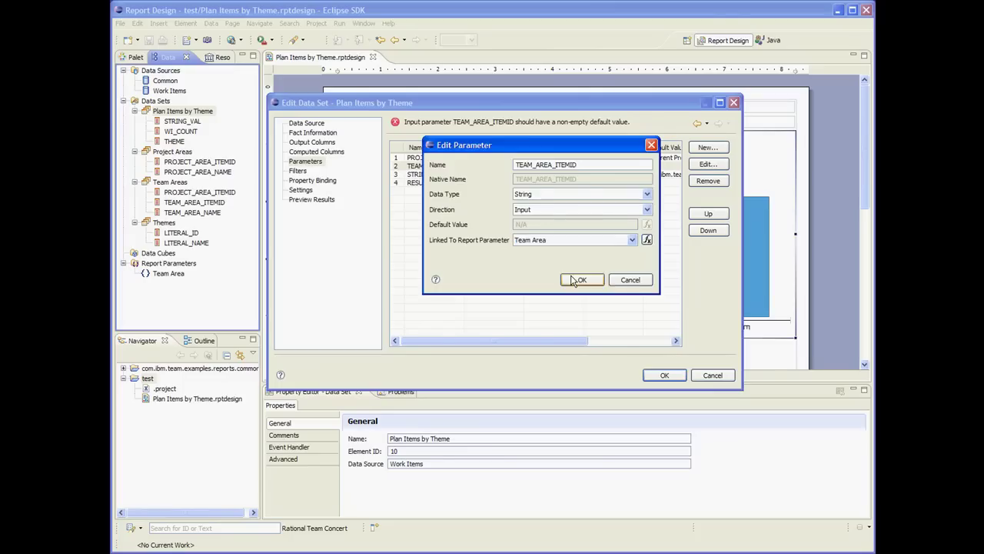
pyautogui.click(664, 375)
pyautogui.click(559, 259)
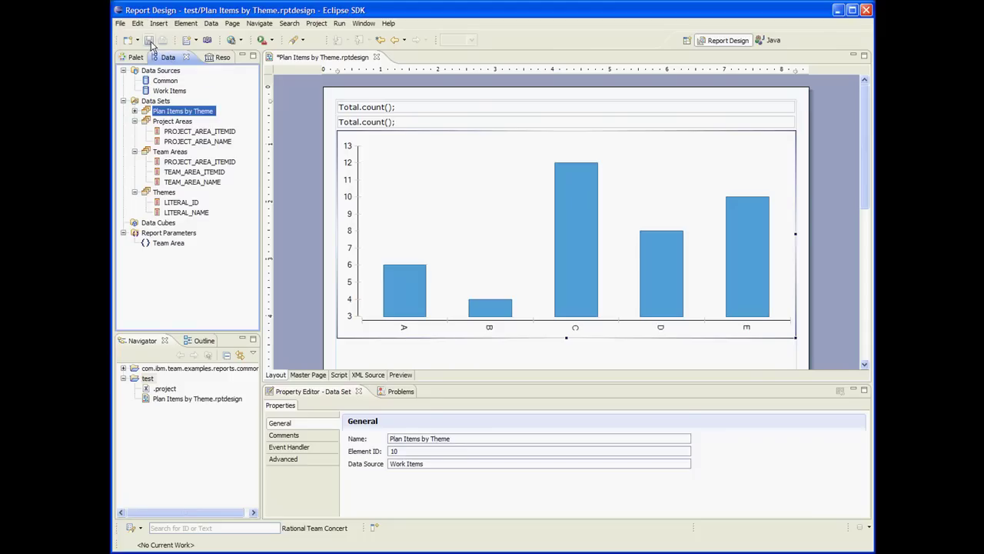
pyautogui.click(151, 40)
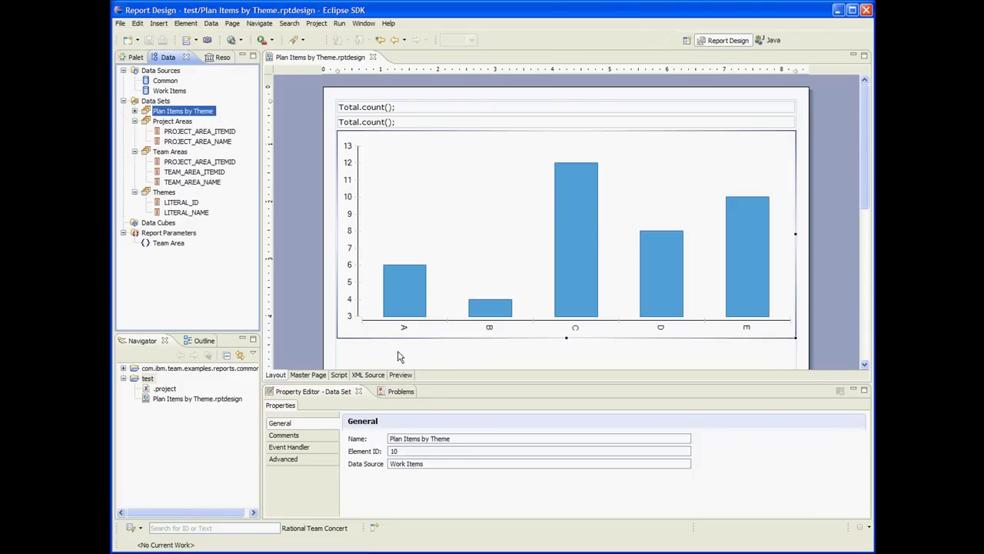
# Preview the report with the Team Area parameter set to /RTC Development.
pyautogui.click(399, 375)
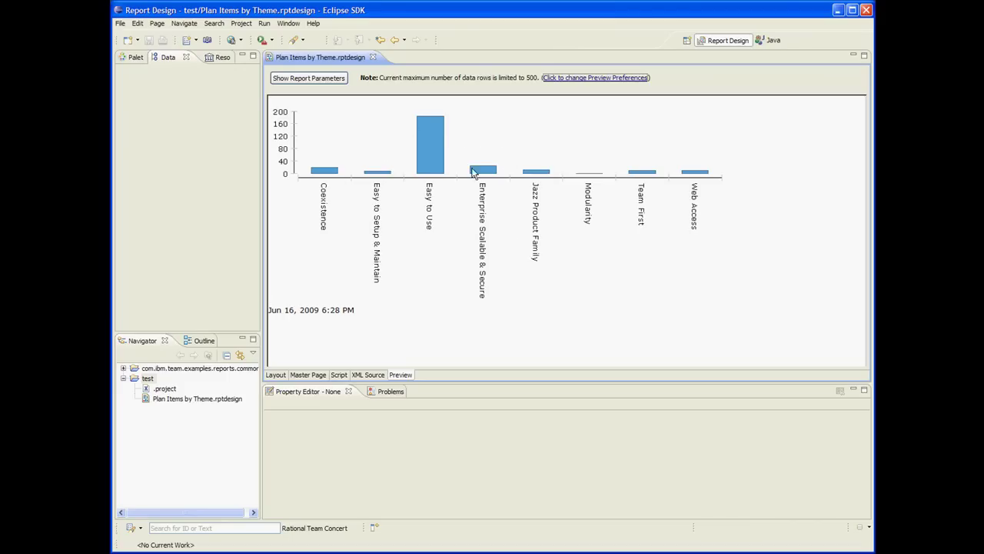
pyautogui.click(304, 78)
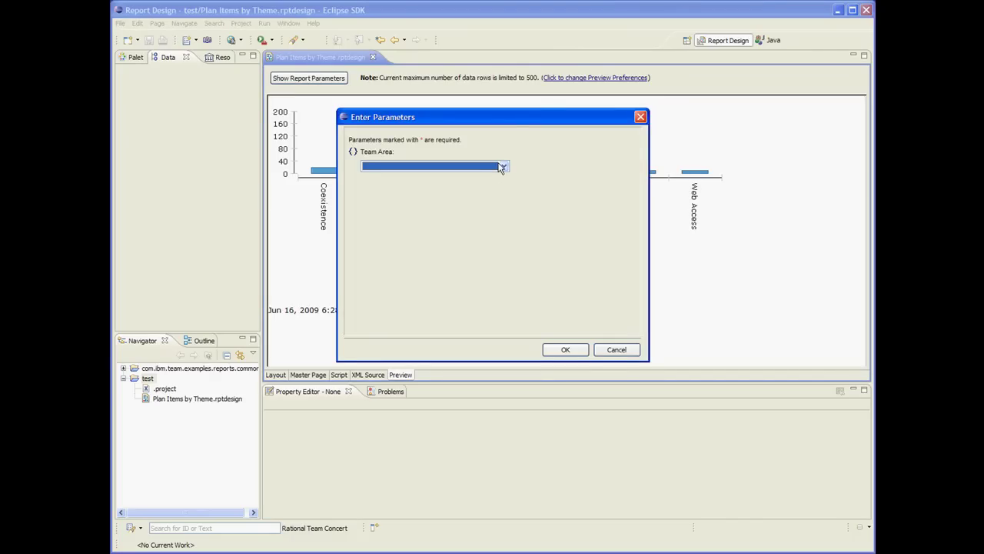
pyautogui.click(504, 166)
pyautogui.moveTo(507, 200); pyautogui.dragTo(506, 262)
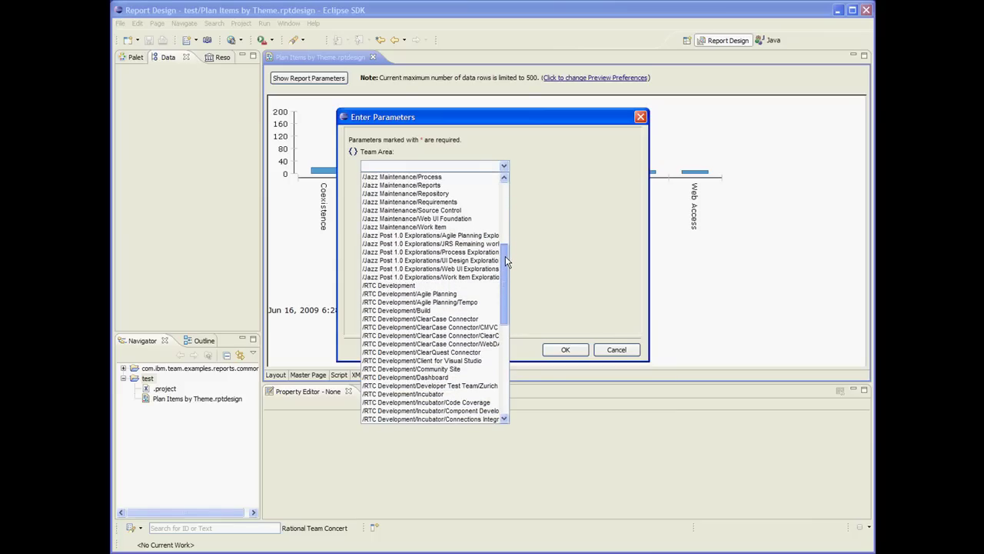
pyautogui.click(400, 281)
pyautogui.click(565, 350)
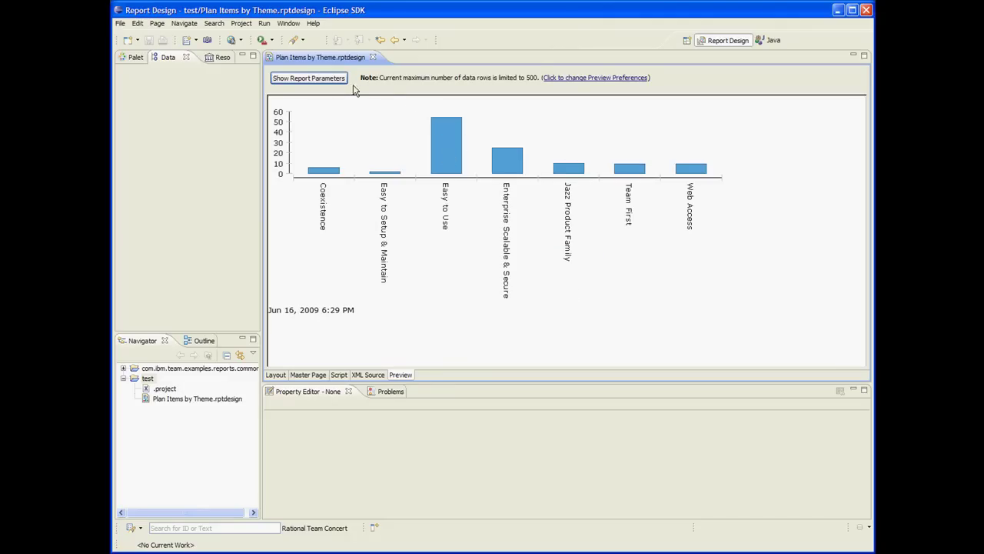
# Rerun the preview with the Team Area parameter set to /RTC Development/Process.
pyautogui.click(326, 80)
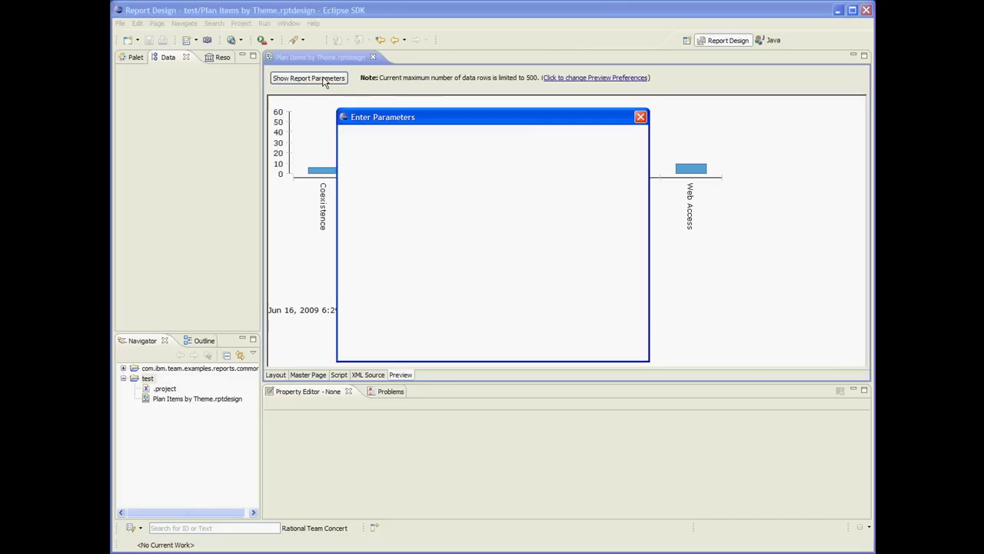
pyautogui.click(505, 166)
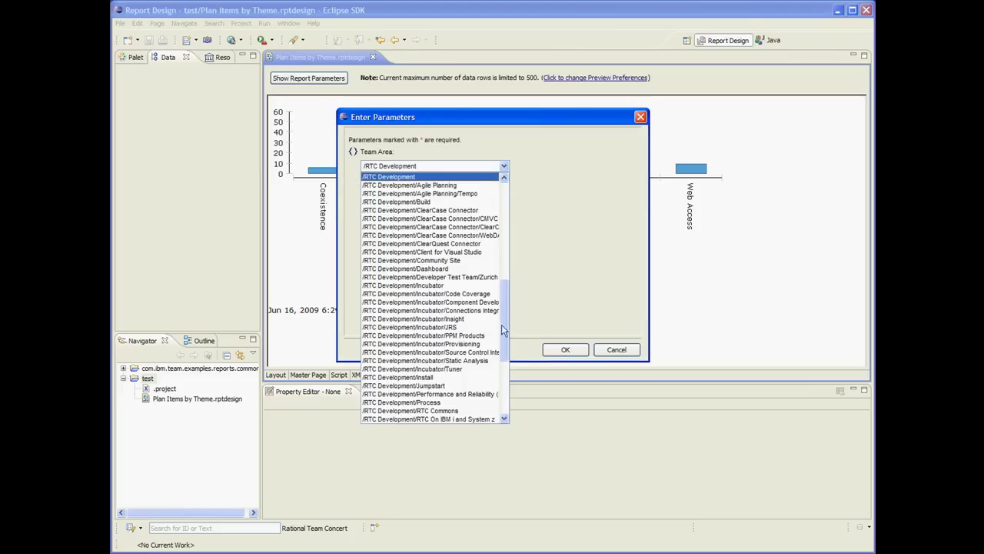
pyautogui.click(443, 402)
pyautogui.click(564, 350)
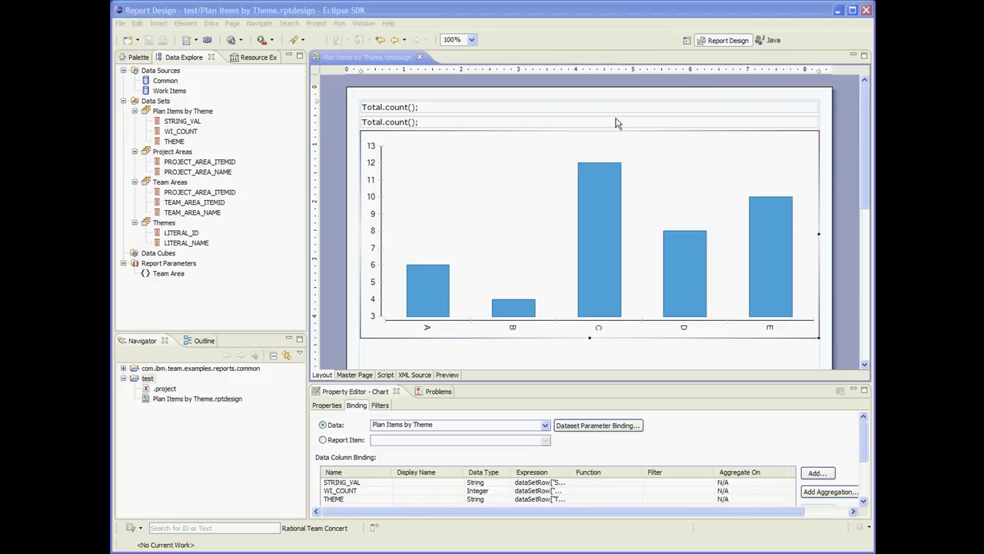
# In the Java perspective, start a new report template from Plan Items by Theme.rptdesign.
pyautogui.click(771, 40)
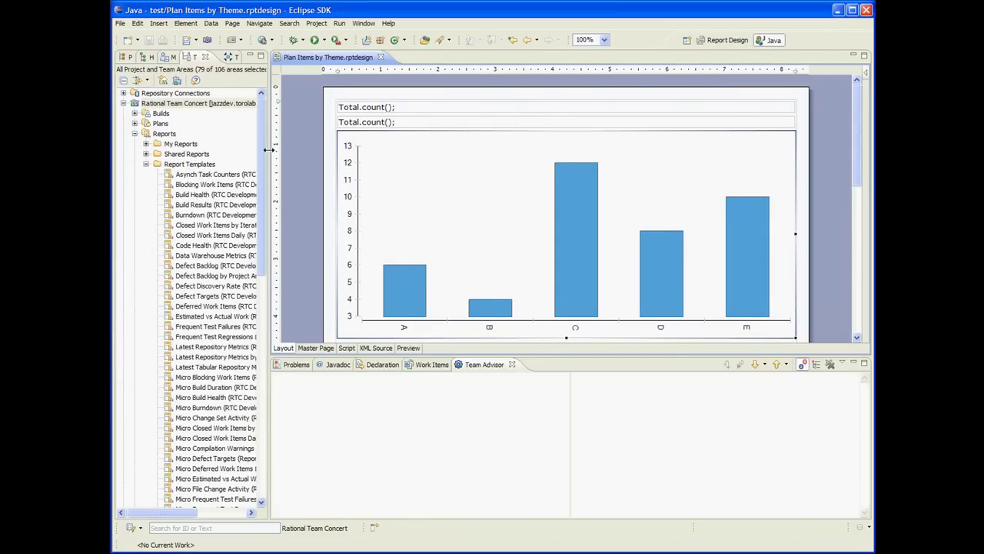
pyautogui.moveTo(269, 150); pyautogui.dragTo(359, 159)
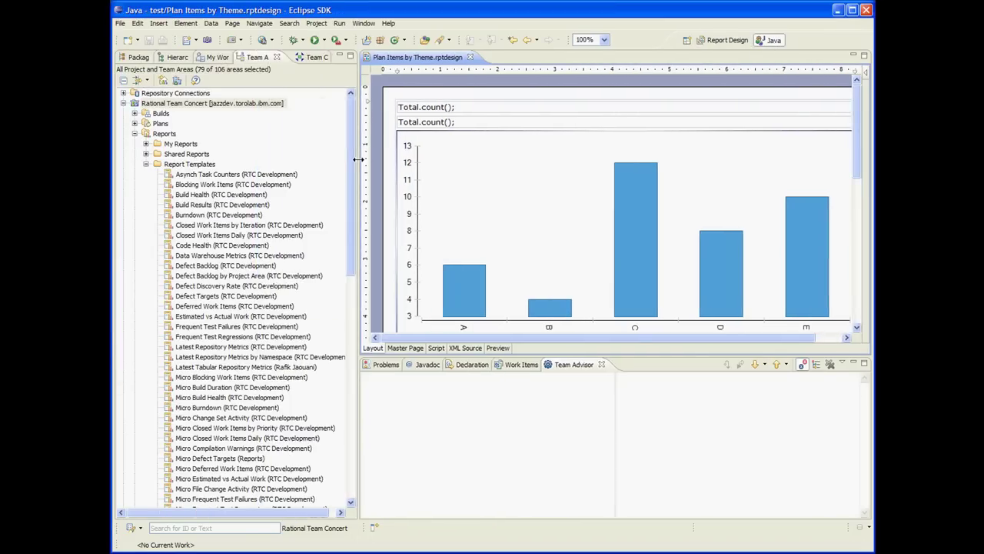
pyautogui.rightClick(194, 167)
pyautogui.moveTo(231, 167)
pyautogui.click(337, 173)
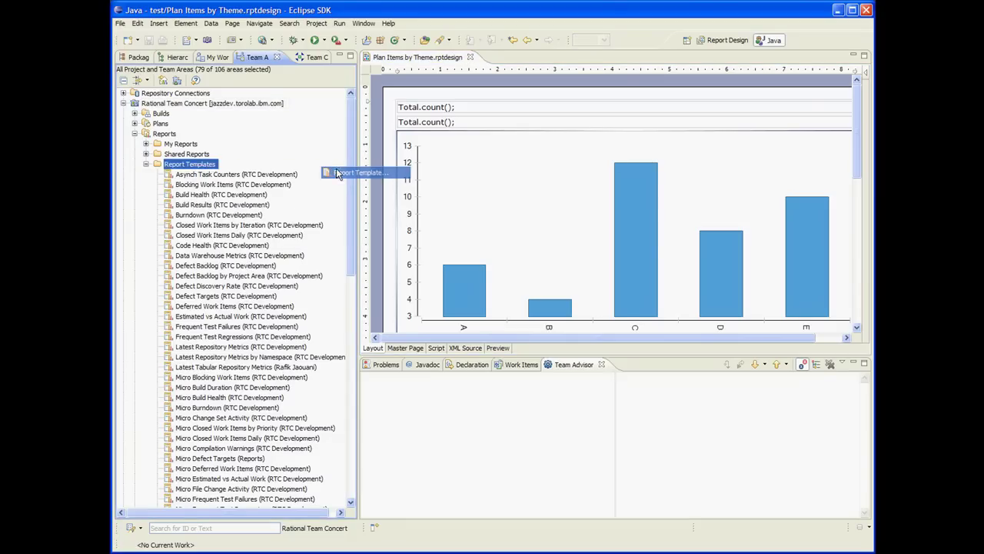
pyautogui.click(598, 254)
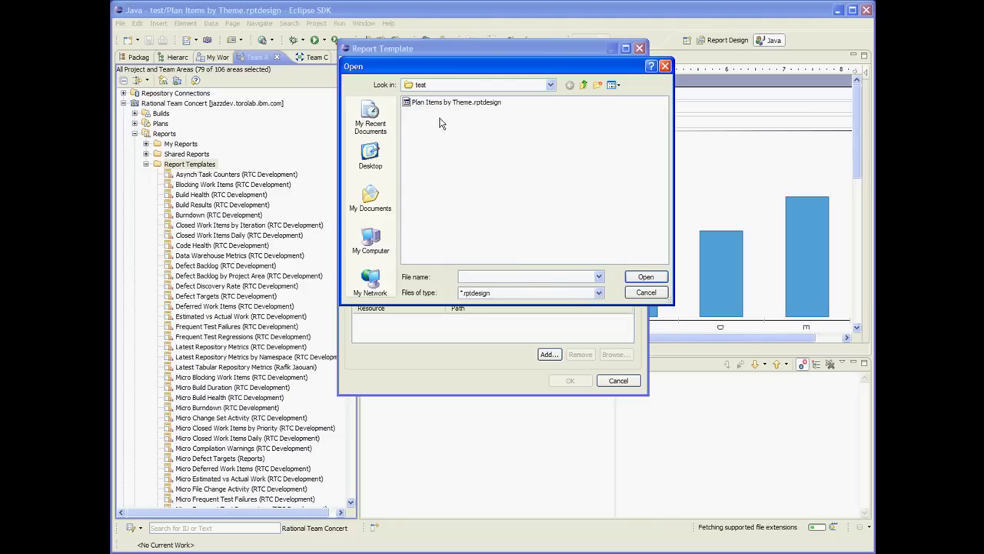
pyautogui.click(436, 105)
pyautogui.click(642, 276)
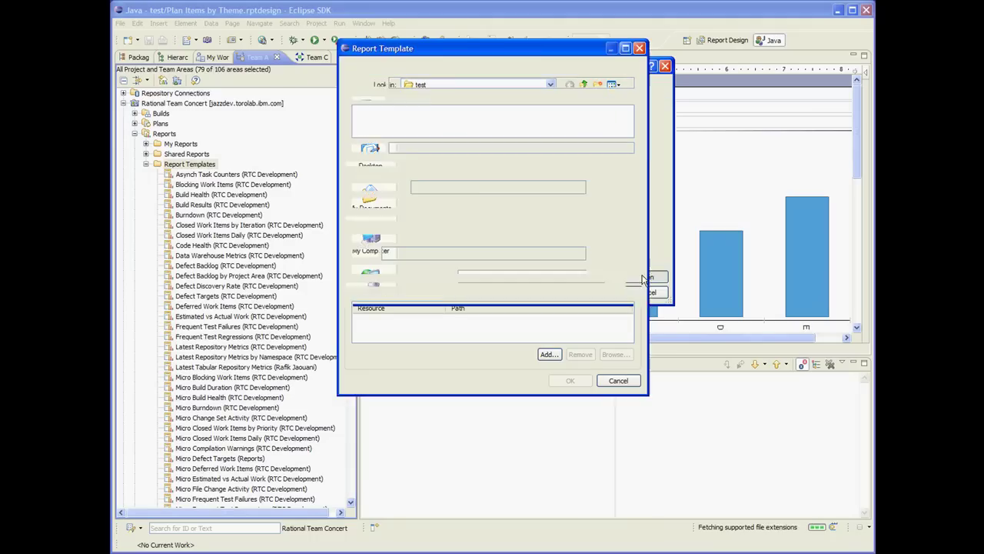
# Assign the RTC Development project area to the template and finish creating it.
pyautogui.click(608, 189)
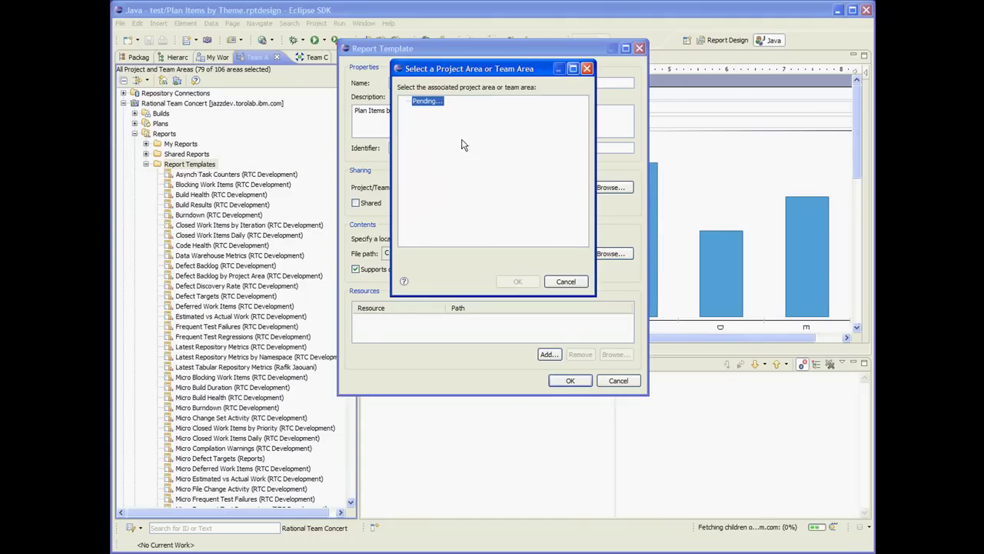
pyautogui.click(407, 102)
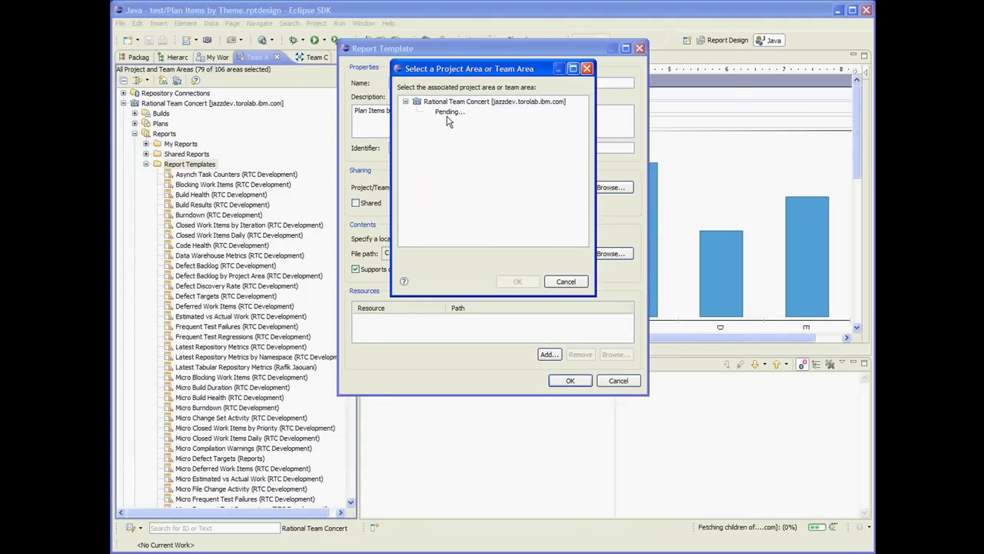
pyautogui.click(462, 153)
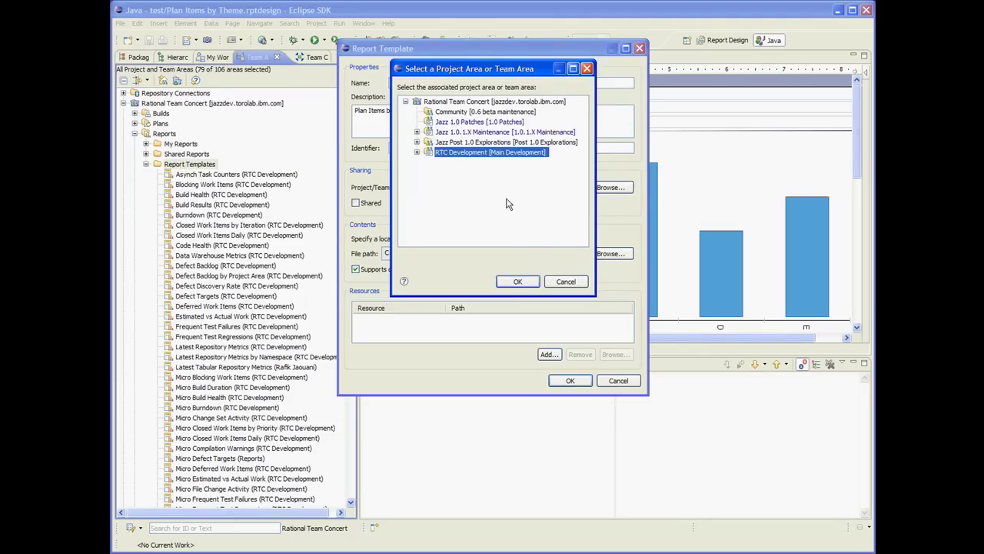
pyautogui.click(517, 283)
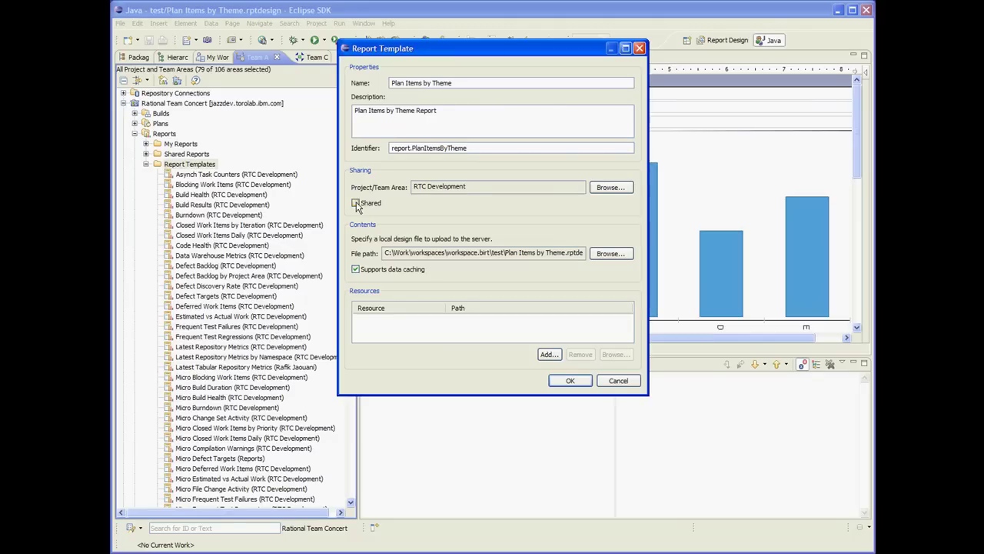
pyautogui.click(572, 384)
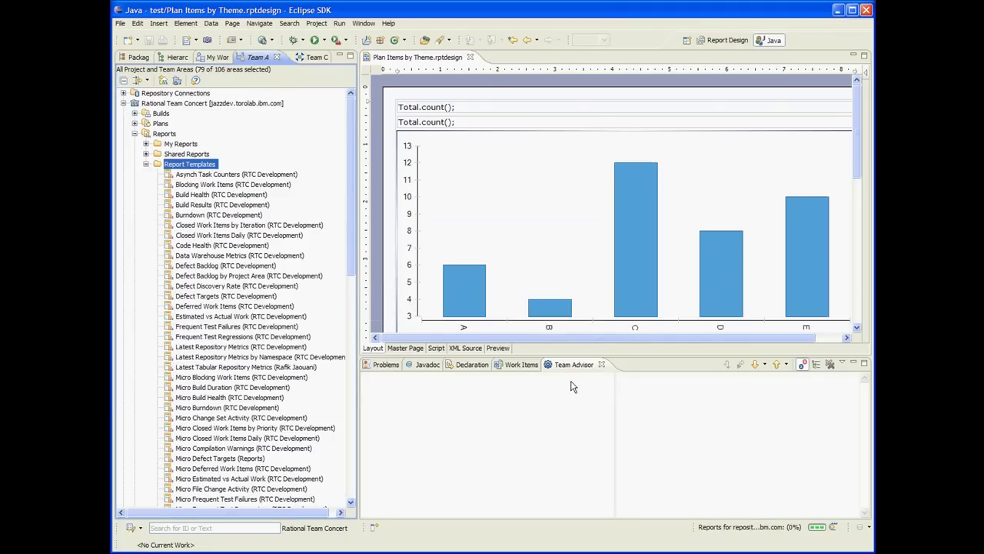
# Add a report to My Reports using the Plan Items by Theme template, then open it.
pyautogui.rightClick(180, 145)
pyautogui.moveTo(215, 152)
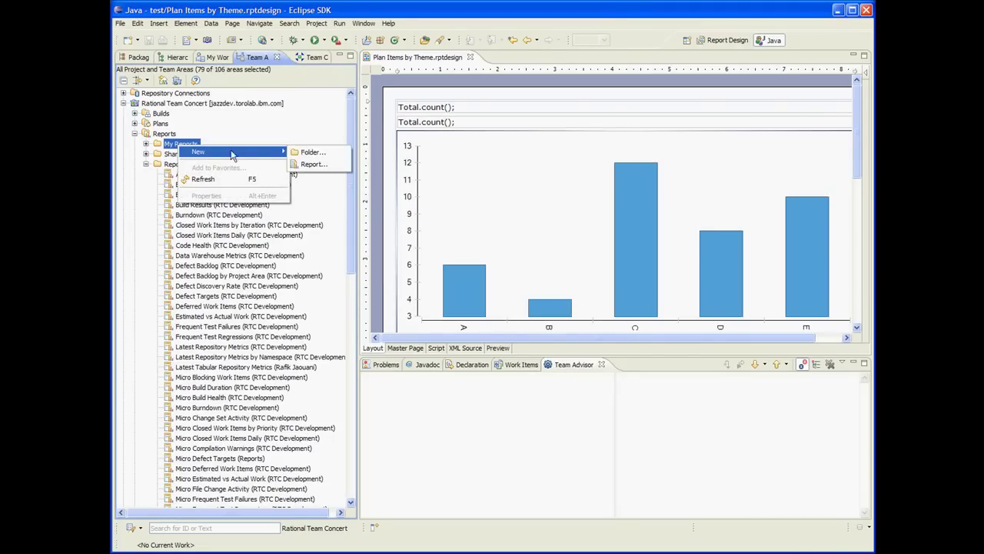
pyautogui.click(311, 164)
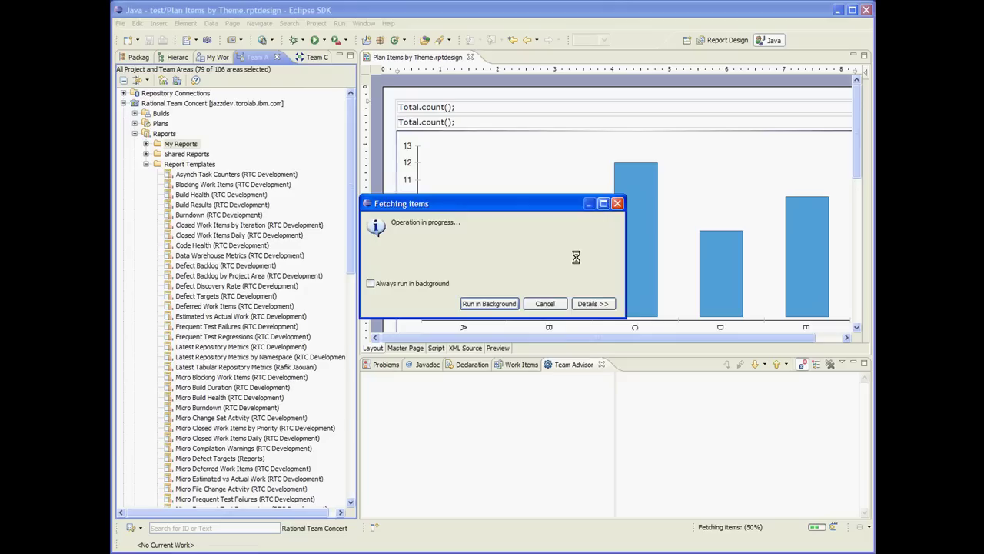
pyautogui.moveTo(578, 217); pyautogui.dragTo(578, 269)
pyautogui.click(446, 235)
pyautogui.click(509, 339)
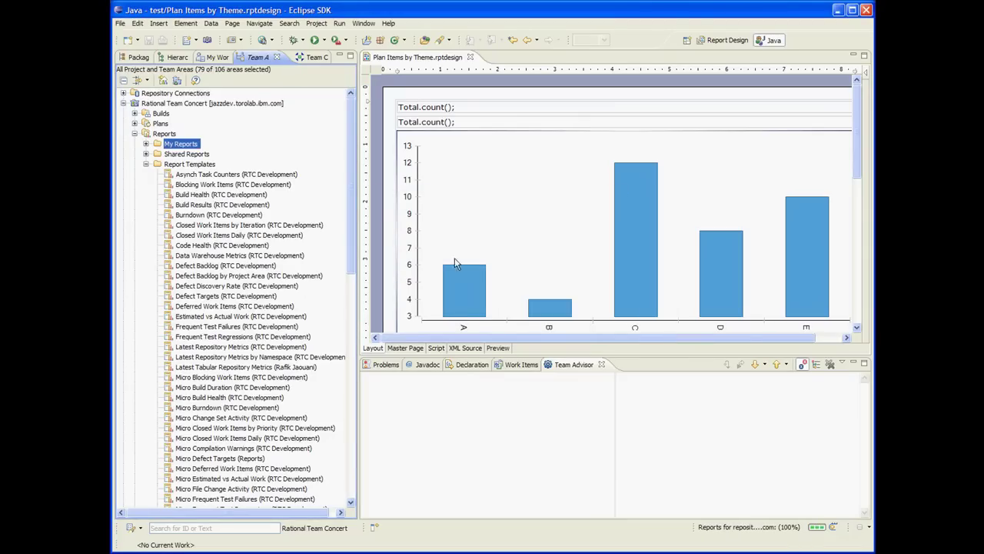
pyautogui.click(146, 144)
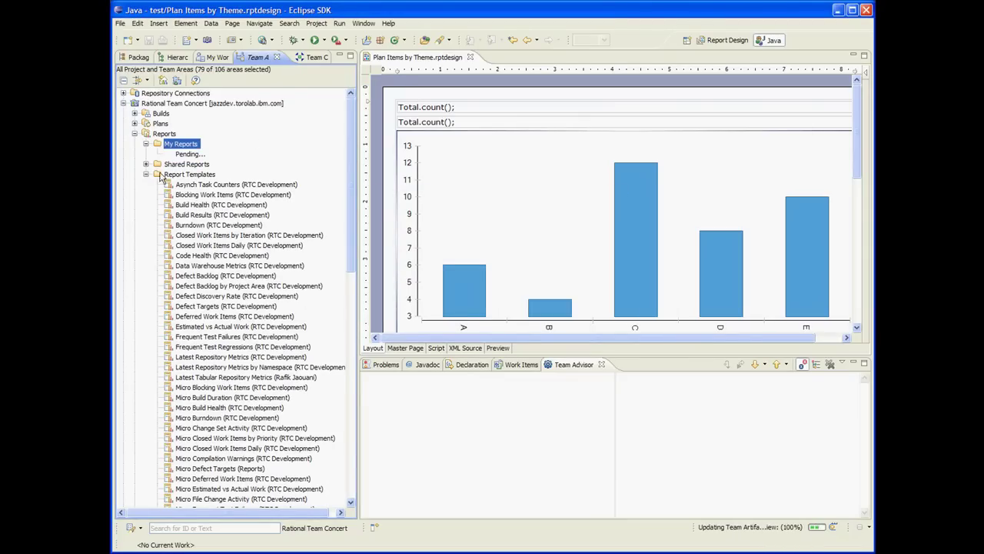
pyautogui.doubleClick(197, 155)
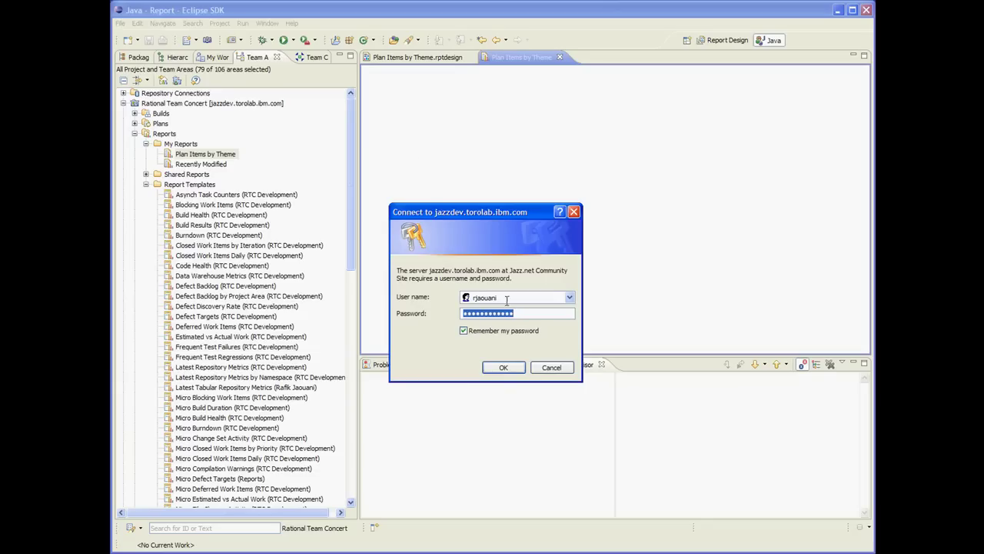
# Sign in, set the Team Area parameter to Reports, and run the report.
pyautogui.click(503, 367)
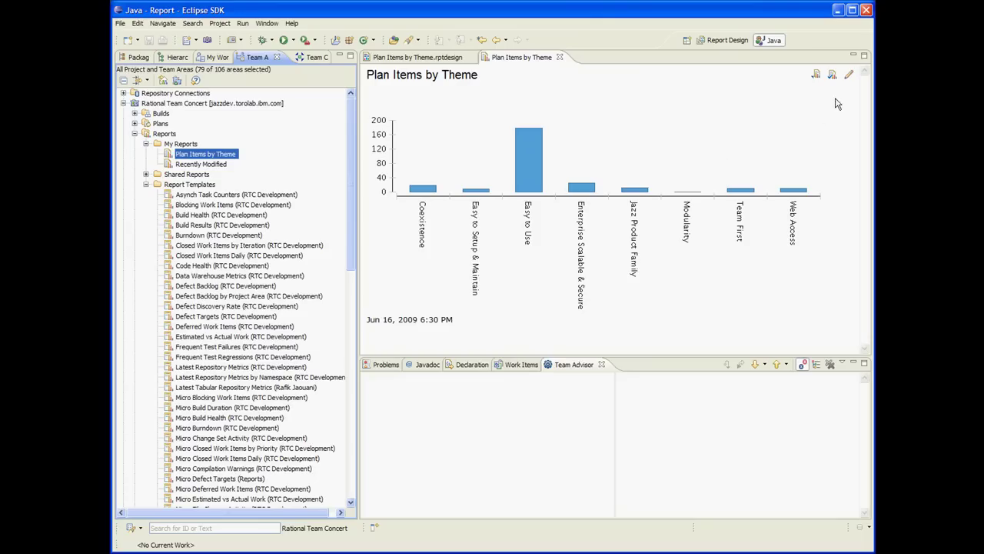
pyautogui.click(849, 75)
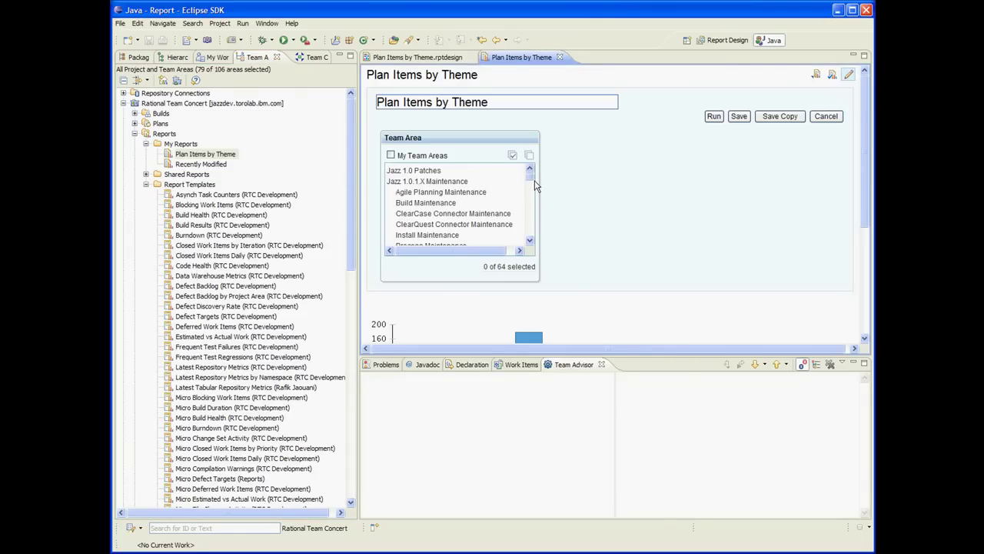
pyautogui.moveTo(531, 181); pyautogui.dragTo(529, 227)
pyautogui.click(421, 213)
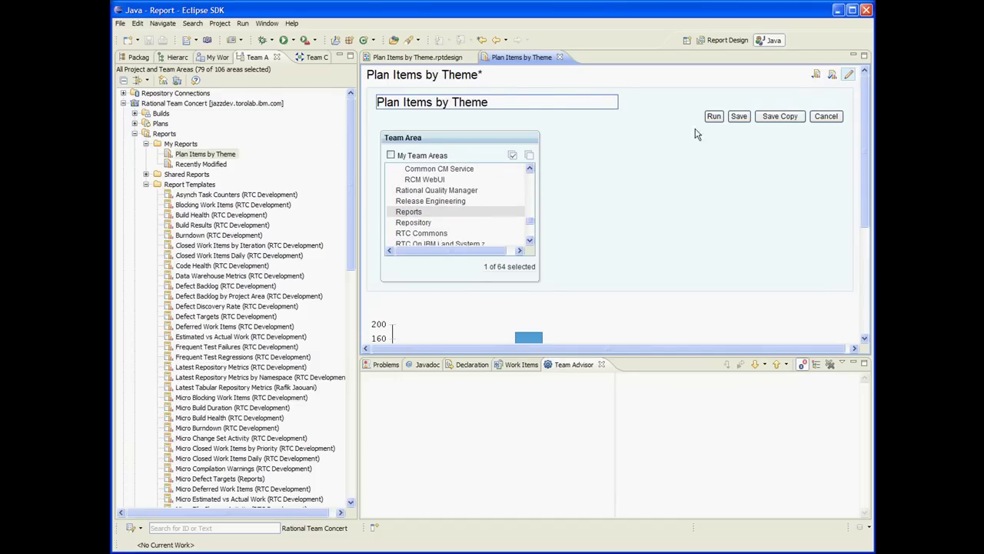
pyautogui.click(714, 116)
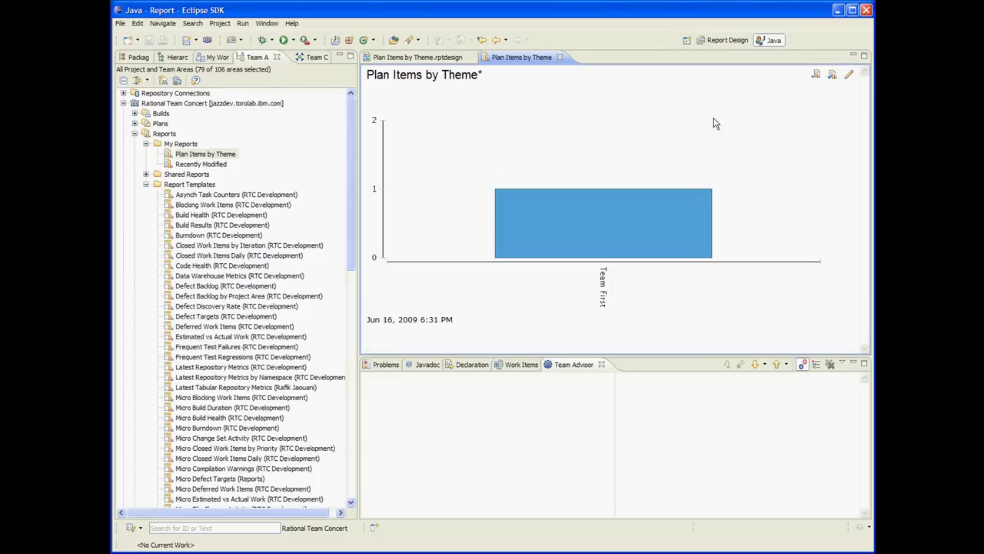